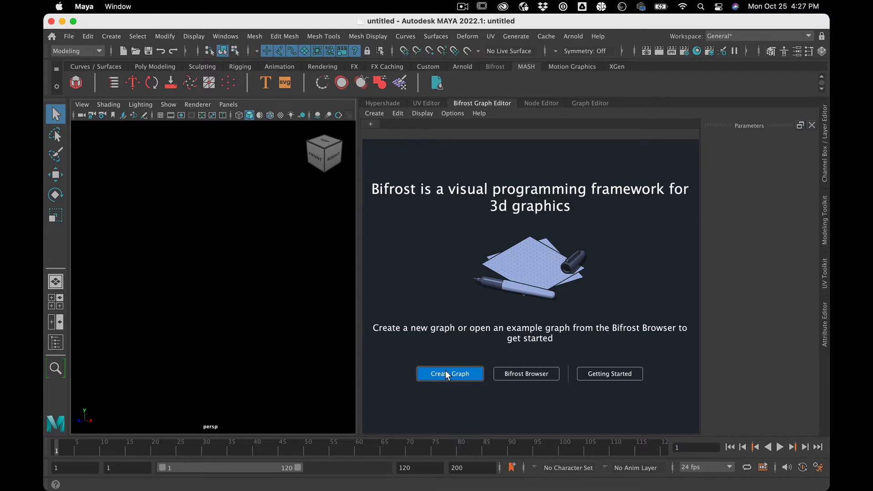
Create a new Bifrost graph and delete its input node.
{"action": "left_click", "coordinate": [445, 372]}
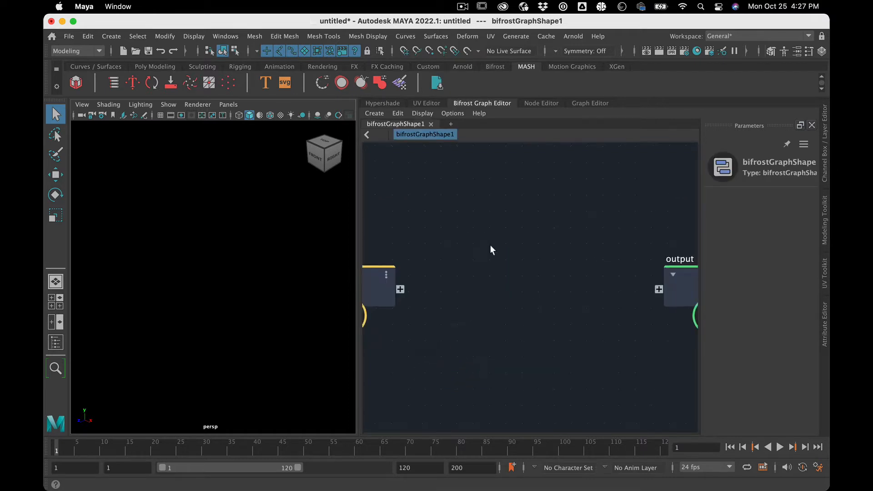
{"action": "scroll", "coordinate": [491, 246], "scroll_direction": "down", "scroll_amount": 10}
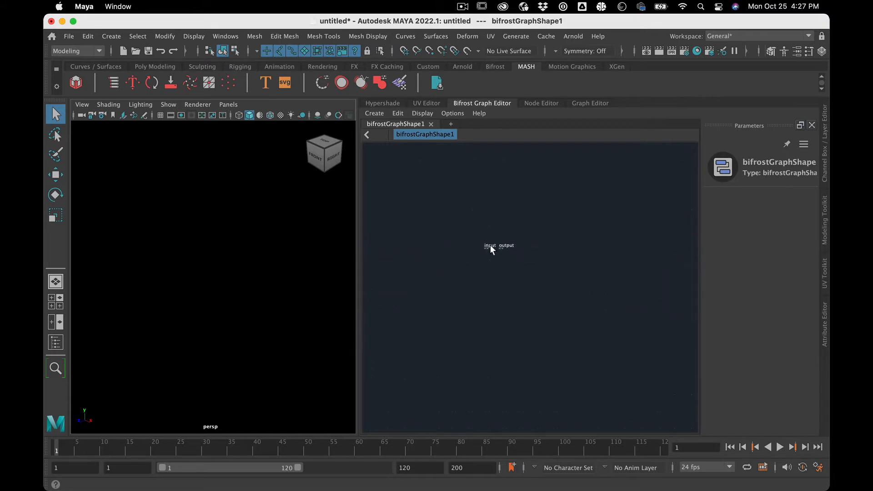
{"action": "scroll", "coordinate": [490, 245], "scroll_direction": "up", "scroll_amount": 10}
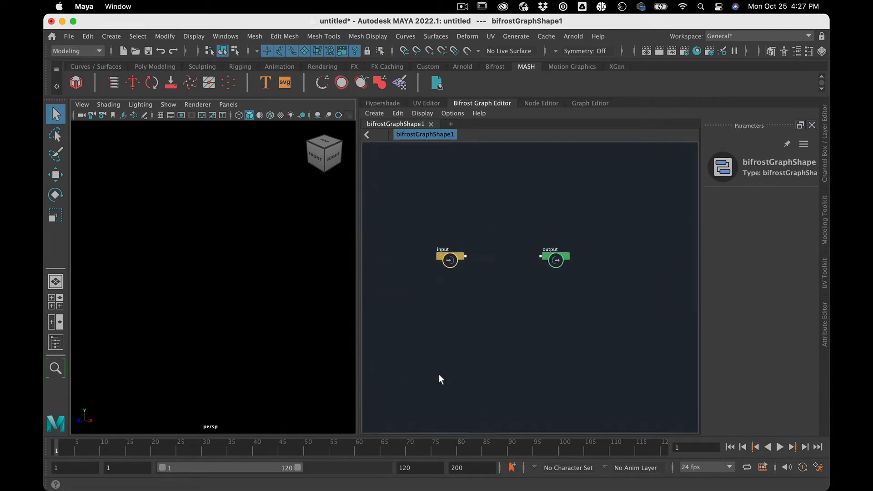
{"action": "key", "text": "BackSpace"}
{"action": "left_click", "coordinate": [444, 257]}
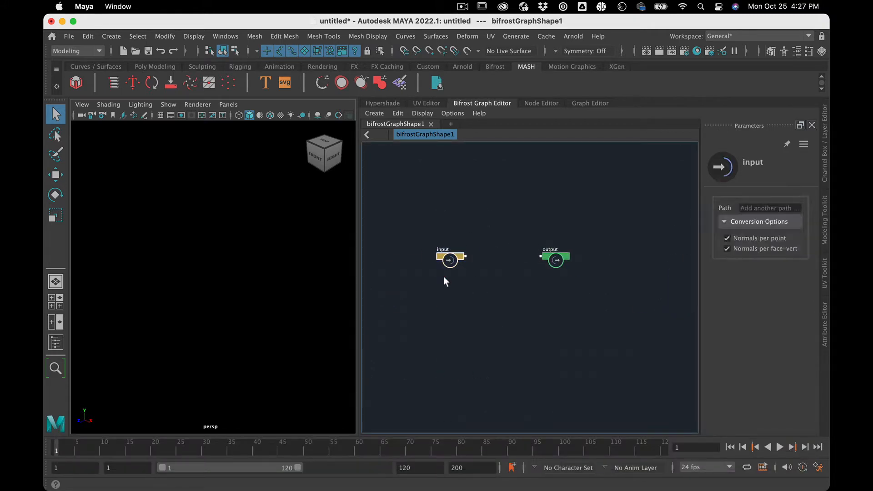
{"action": "key", "text": "BackSpace"}
Add a for_each node to the graph and place it just before the output node.
{"action": "key", "text": "Tab"}
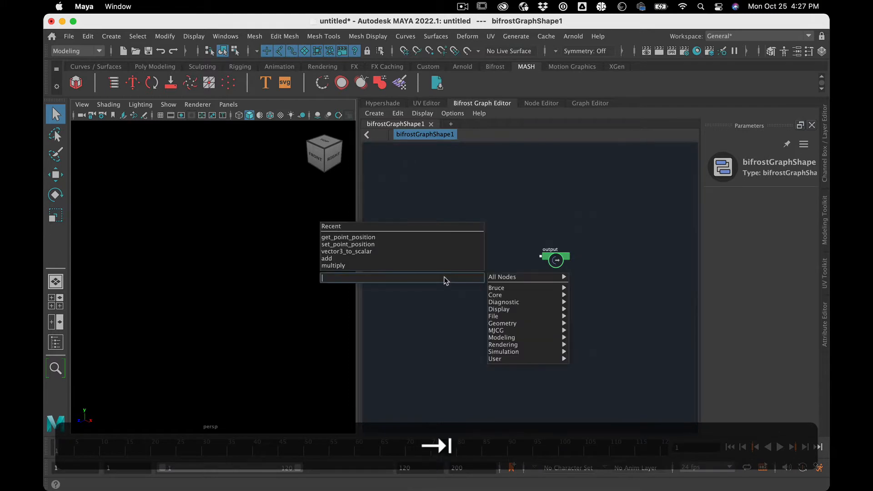
{"action": "type", "text": "for"}
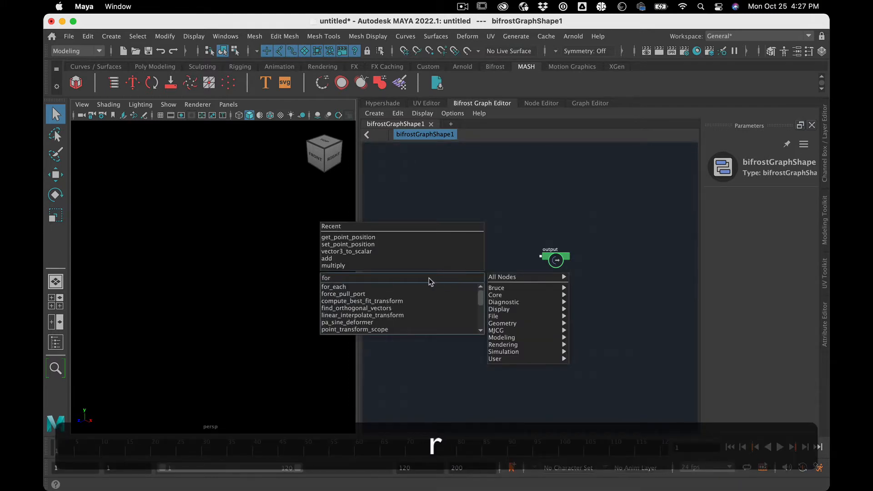
{"action": "left_click", "coordinate": [416, 287]}
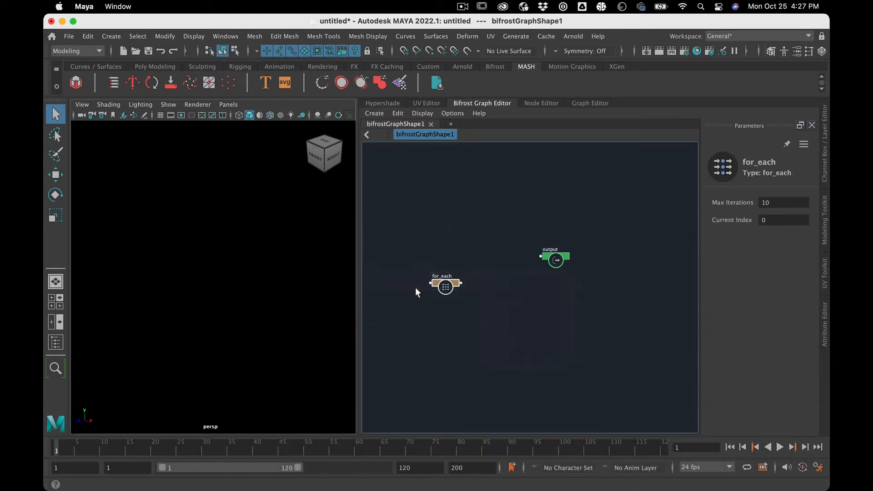
{"action": "left_click", "coordinate": [419, 264]}
{"action": "left_click_drag", "start_coordinate": [437, 285], "coordinate": [496, 259]}
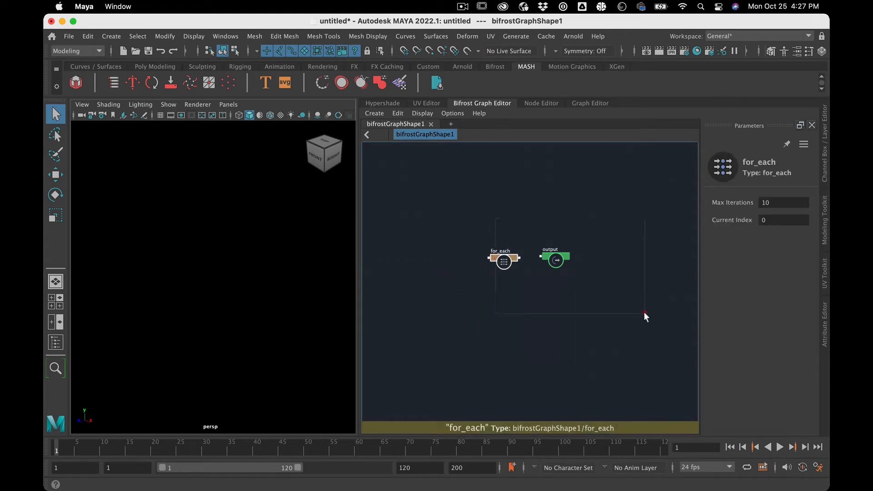
{"action": "left_click", "coordinate": [644, 312]}
{"action": "left_click", "coordinate": [506, 248]}
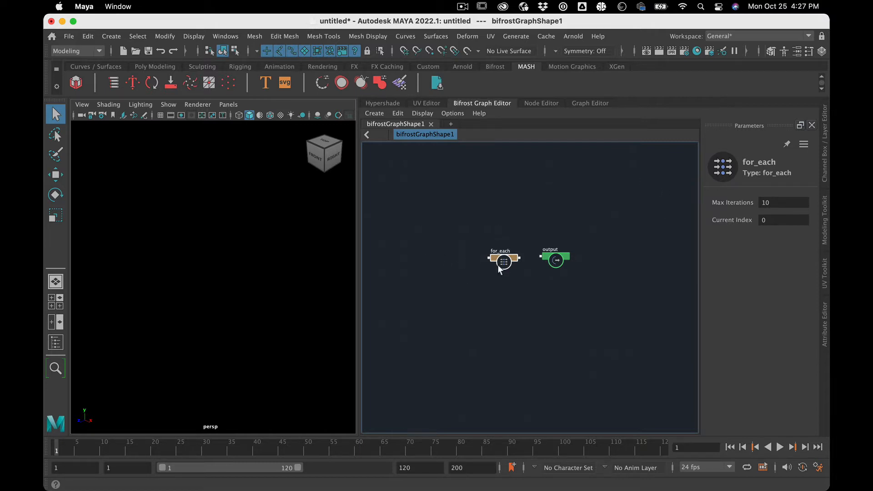
{"action": "left_click", "coordinate": [491, 236]}
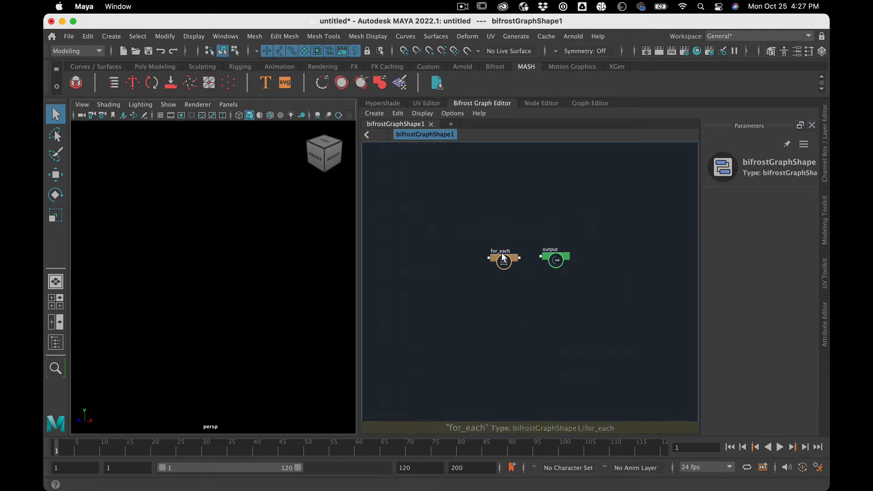
{"action": "left_click_drag", "start_coordinate": [502, 253], "coordinate": [502, 253]}
{"action": "left_click", "coordinate": [501, 245]}
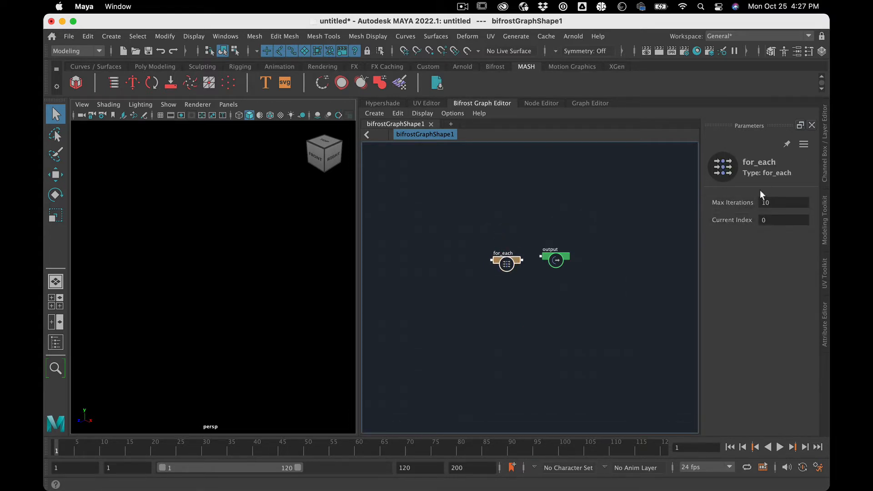
{"action": "left_click", "coordinate": [544, 210]}
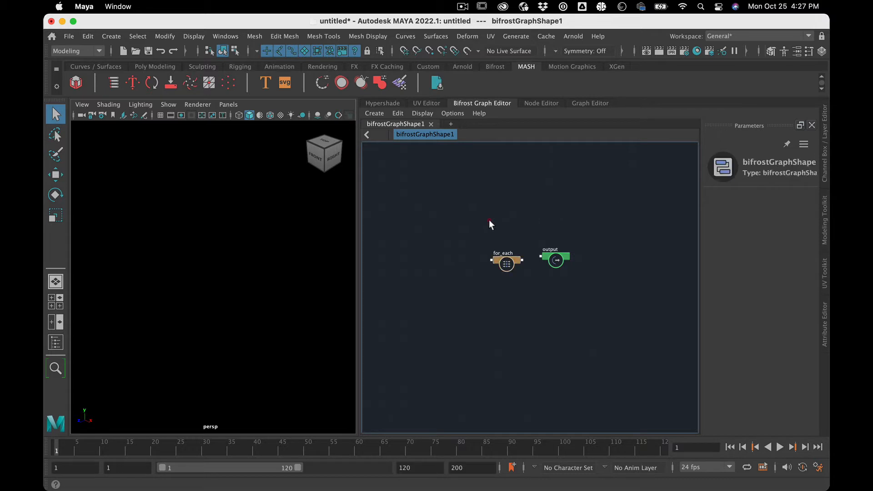
Open the for_each compound and reposition its input and output nodes, leaving space between them.
{"action": "left_click_drag", "start_coordinate": [504, 260], "coordinate": [599, 305]}
{"action": "key", "text": "f"}
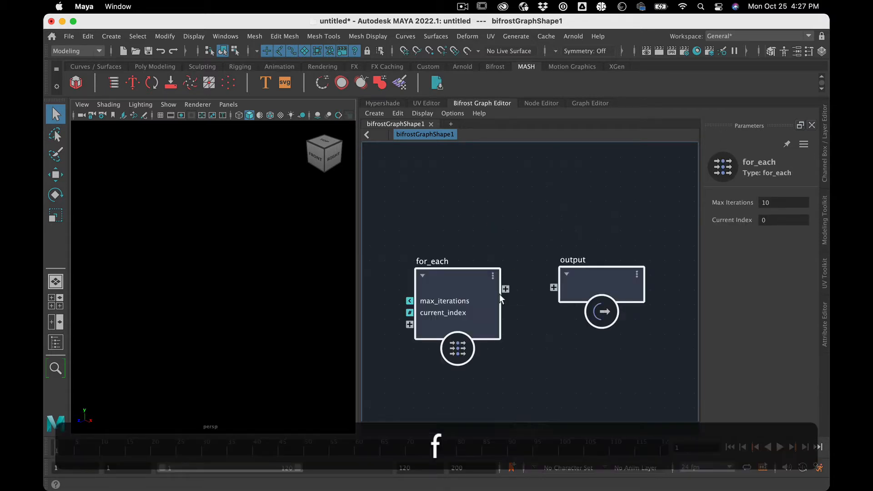
{"action": "left_click", "coordinate": [457, 191]}
{"action": "left_click_drag", "start_coordinate": [449, 269], "coordinate": [449, 263]}
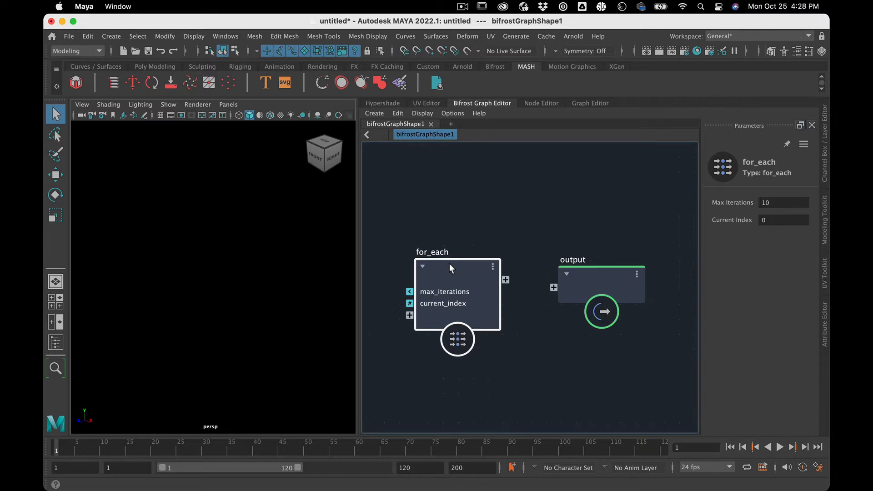
{"action": "double_click", "coordinate": [450, 265]}
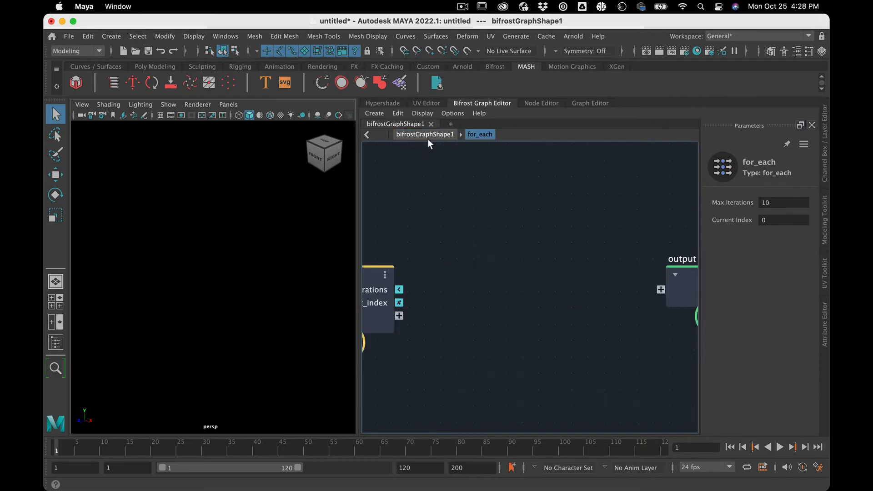
{"action": "left_click", "coordinate": [428, 135]}
{"action": "double_click", "coordinate": [441, 264]}
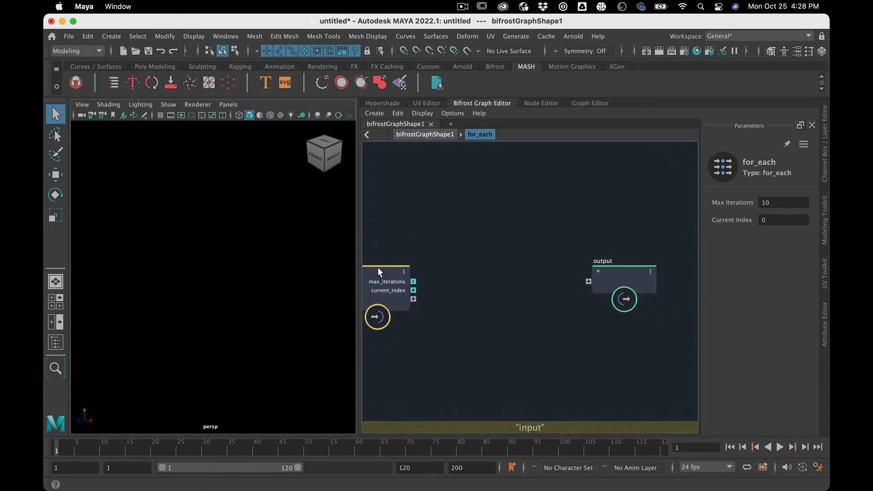
{"action": "left_click_drag", "start_coordinate": [379, 268], "coordinate": [398, 264]}
{"action": "left_click_drag", "start_coordinate": [620, 271], "coordinate": [635, 271]}
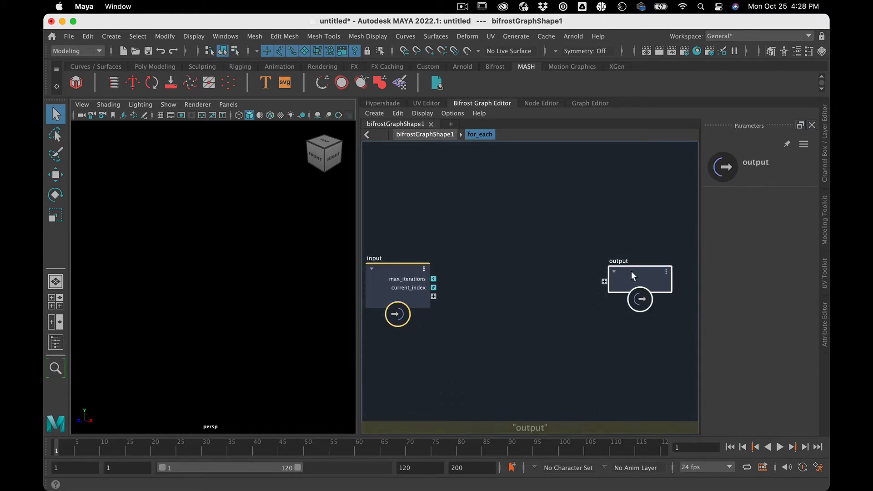
Add a pa_row_of_points node between the input and output nodes inside for_each.
{"action": "left_click", "coordinate": [533, 272]}
{"action": "key", "text": "Tab"}
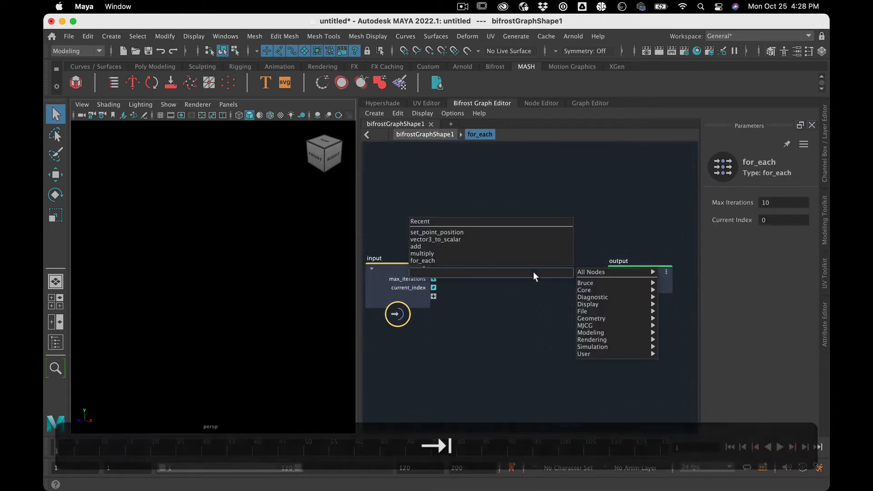
{"action": "type", "text": "pa"}
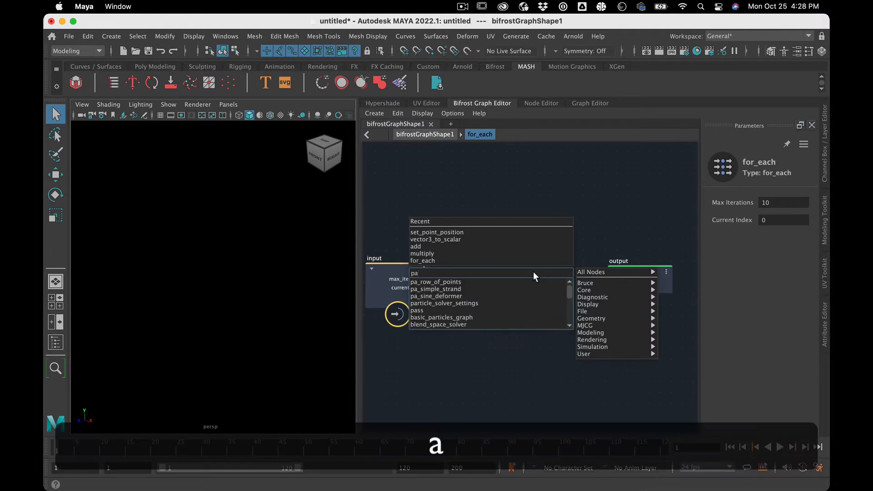
{"action": "left_click", "coordinate": [500, 282]}
{"action": "left_click_drag", "start_coordinate": [524, 277], "coordinate": [497, 271]}
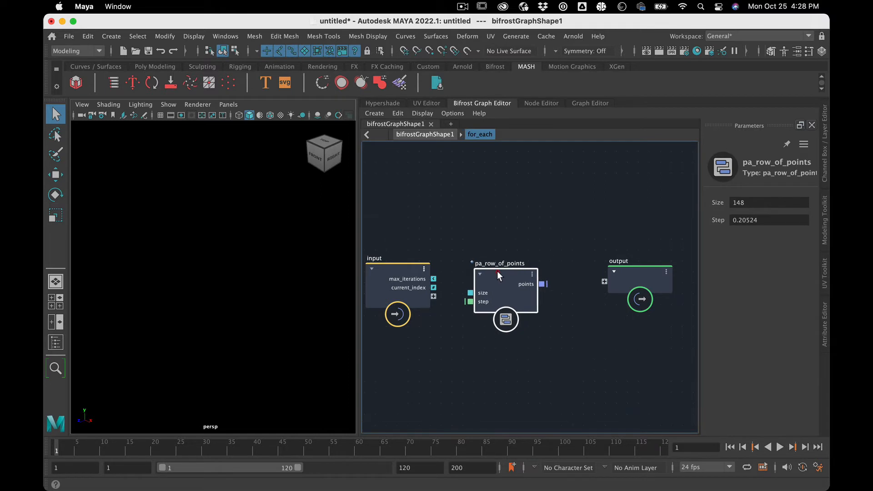
{"action": "left_click", "coordinate": [600, 319]}
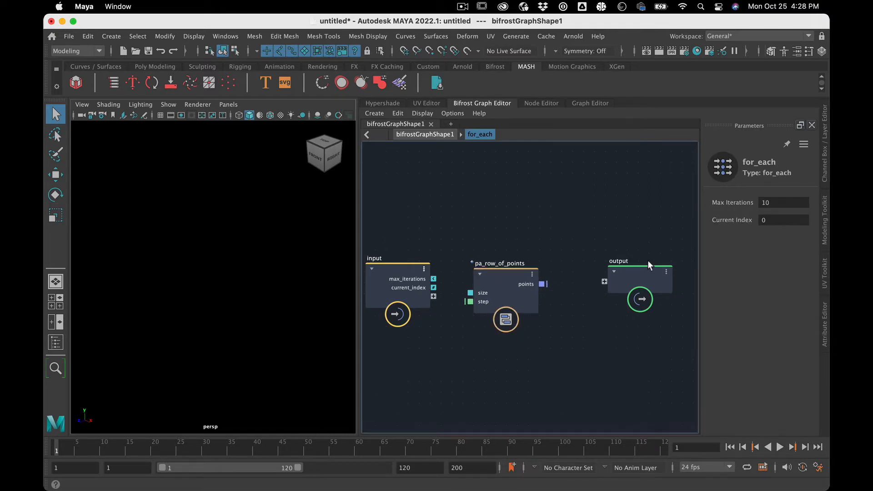
Move the output node farther away and add a pa_sine_deformer node between pa_row_of_points and the output.
{"action": "left_click_drag", "start_coordinate": [648, 269], "coordinate": [700, 271]}
{"action": "left_click", "coordinate": [592, 310]}
{"action": "key", "text": "Tab"}
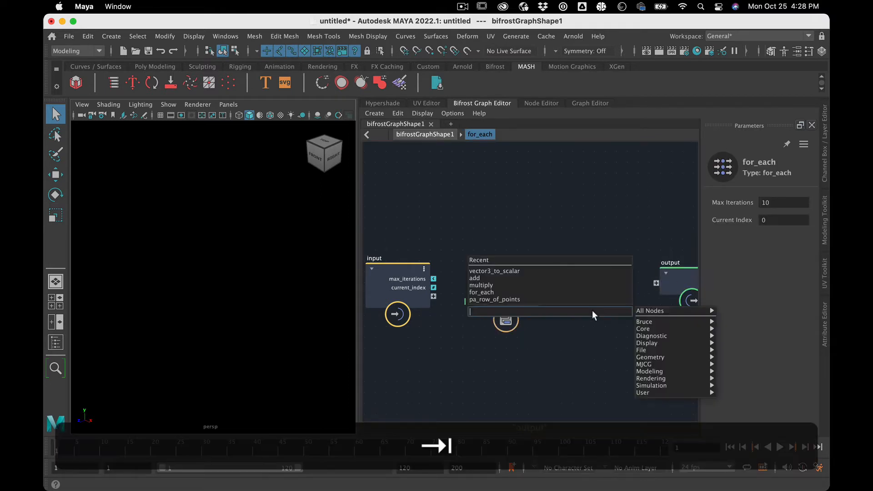
{"action": "type", "text": "s"}
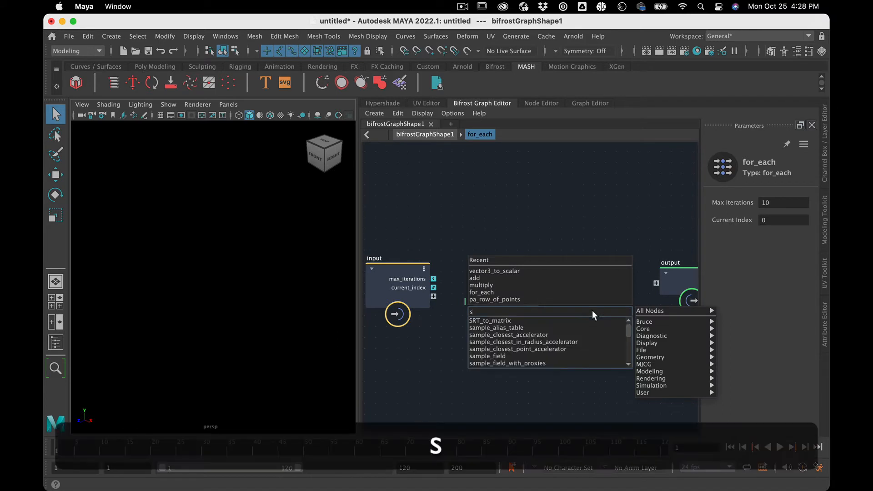
{"action": "type", "text": "in"}
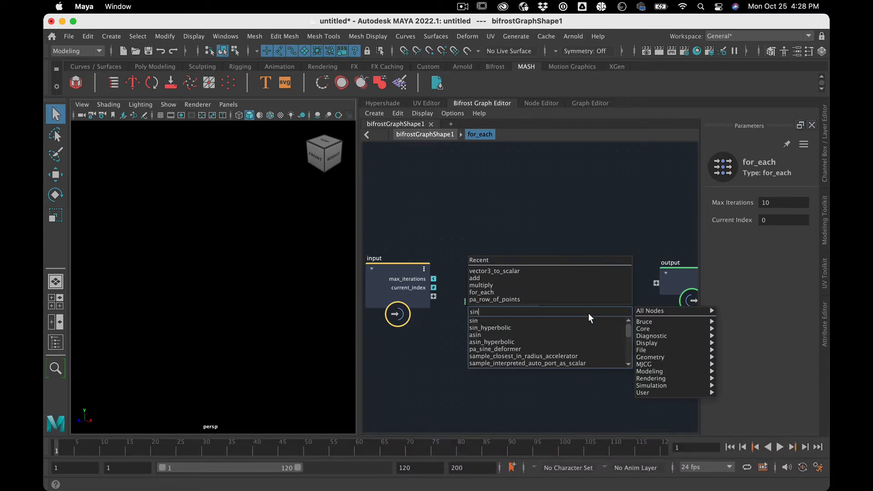
{"action": "left_click", "coordinate": [560, 349]}
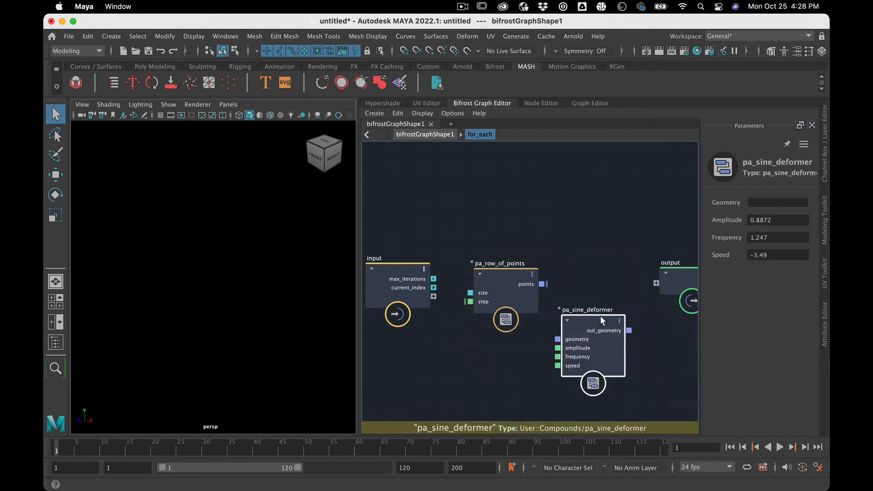
{"action": "left_click_drag", "start_coordinate": [600, 316], "coordinate": [603, 255]}
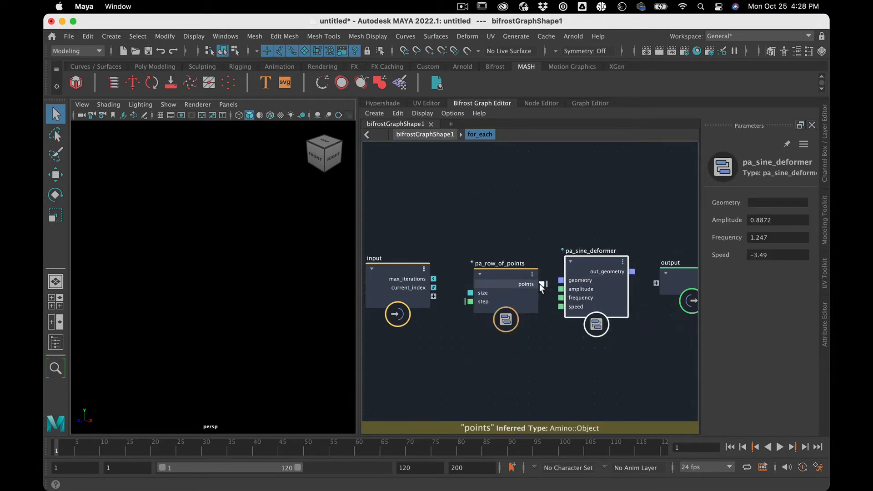
Connect pa_row_of_points' points to the pa_sine_deformer geometry, and the deformer's out_geometry to the compound's output.
{"action": "left_click_drag", "start_coordinate": [542, 285], "coordinate": [591, 269]}
{"action": "left_click_drag", "start_coordinate": [504, 275], "coordinate": [499, 277]}
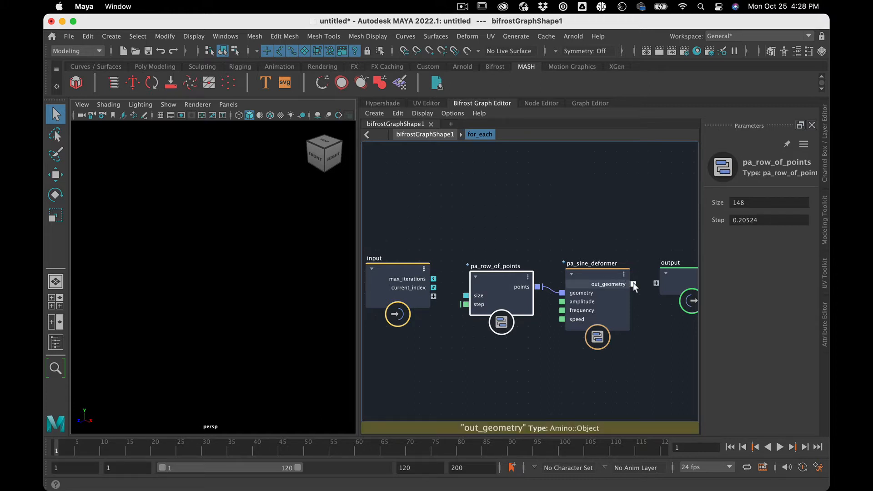
{"action": "left_click_drag", "start_coordinate": [634, 284], "coordinate": [658, 284]}
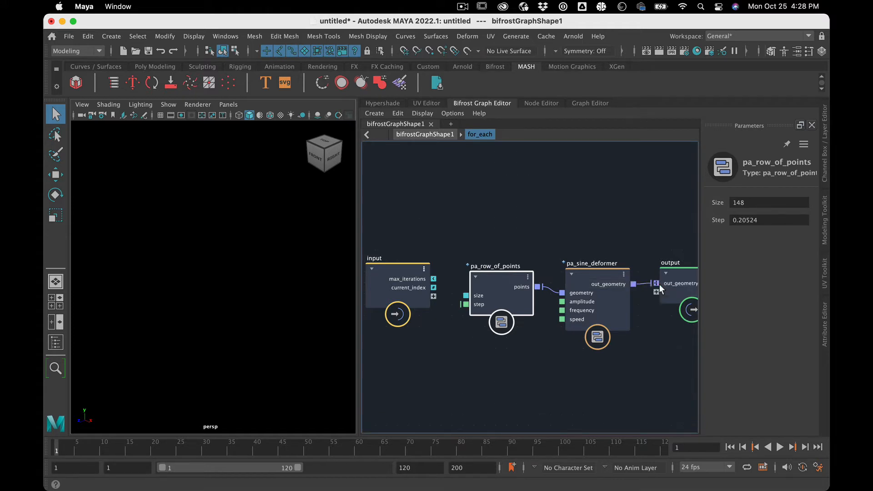
Connect for_each's out_geometry to the output node in the top-level graph and play the animation from a front-facing view.
{"action": "left_click", "coordinate": [429, 132]}
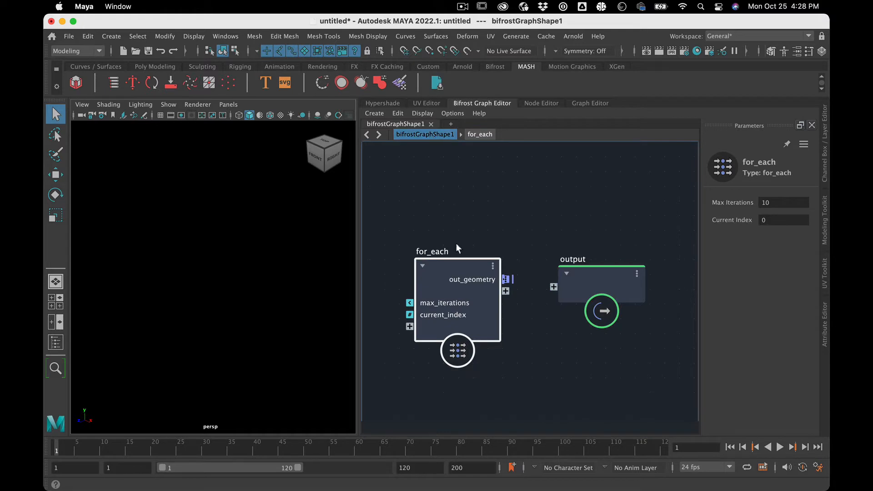
{"action": "left_click_drag", "start_coordinate": [508, 279], "coordinate": [554, 287]}
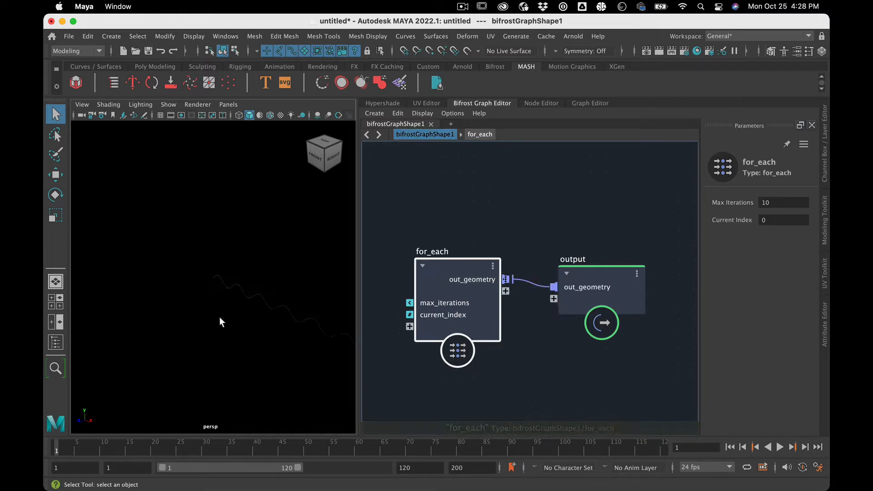
{"action": "left_click_drag", "start_coordinate": [219, 316], "coordinate": [250, 320], "text": "alt"}
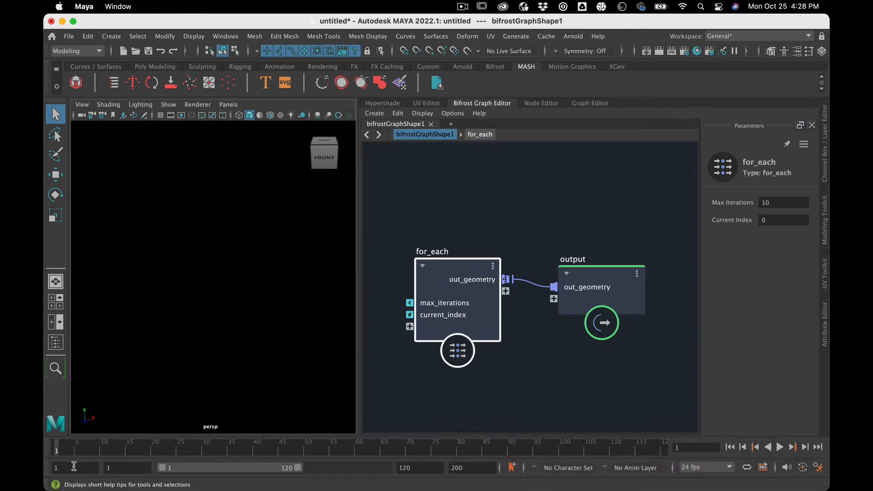
{"action": "key", "text": "alt+v"}
{"action": "key", "text": "alt+shift+v"}
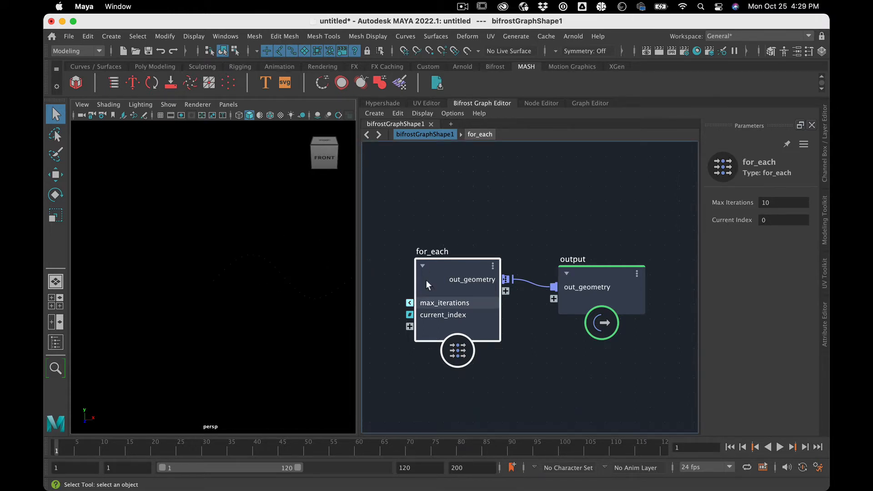
Go inside the for_each compound and make its pa_row_of_points node editable.
{"action": "double_click", "coordinate": [449, 263]}
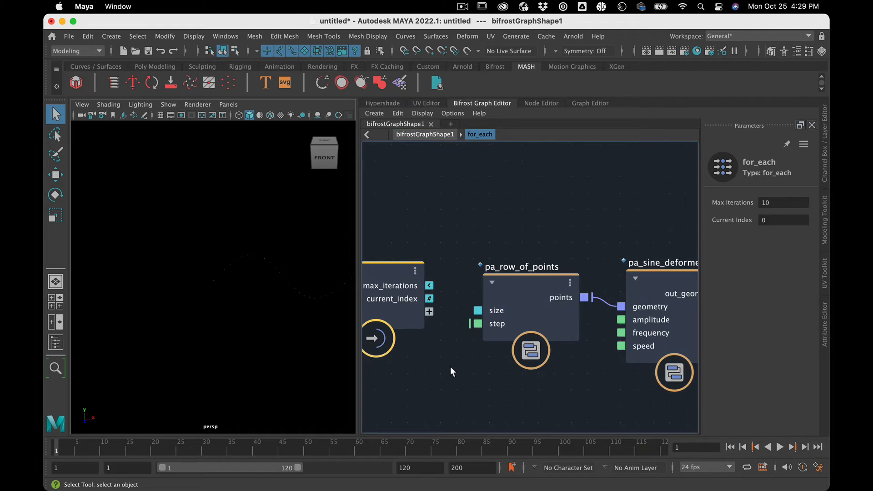
{"action": "key", "text": "a"}
{"action": "left_click_drag", "start_coordinate": [403, 301], "coordinate": [392, 306]}
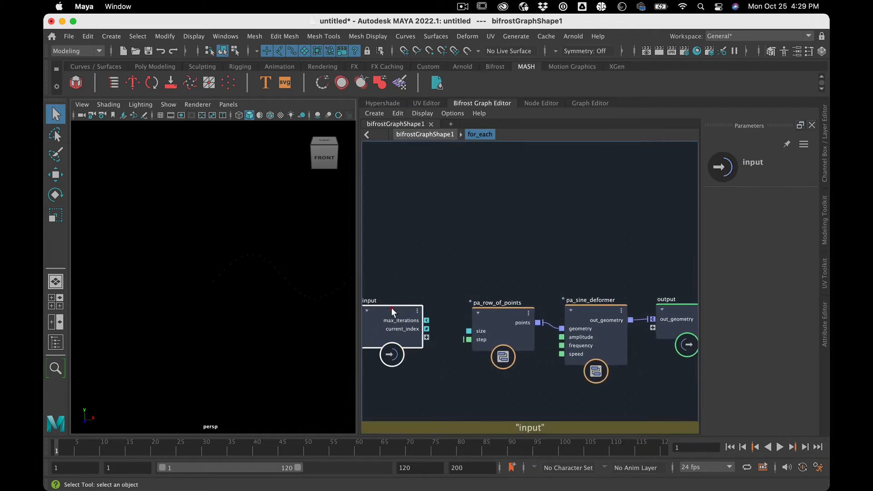
{"action": "left_click", "coordinate": [495, 312]}
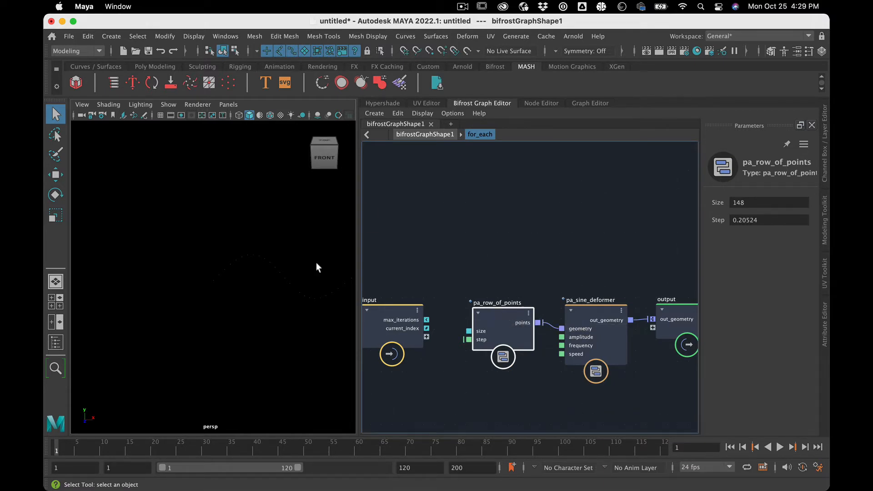
{"action": "scroll", "coordinate": [474, 261], "scroll_direction": "down", "scroll_amount": 2}
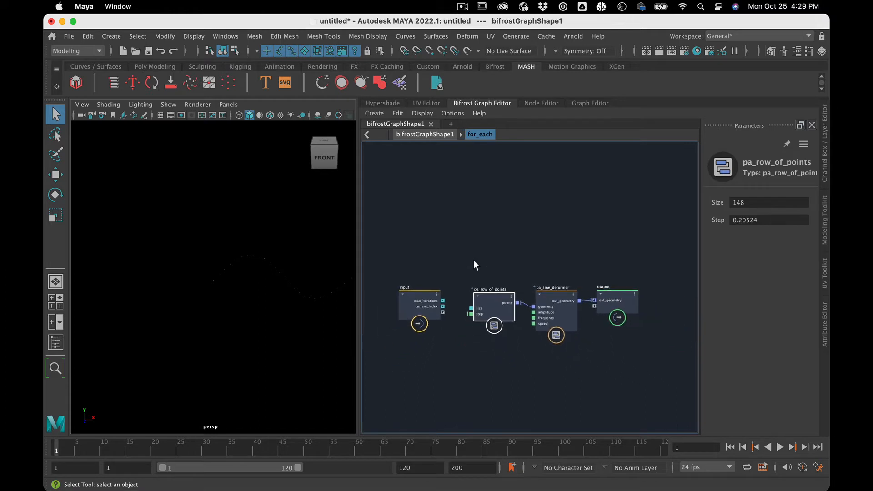
{"action": "right_click", "coordinate": [491, 300]}
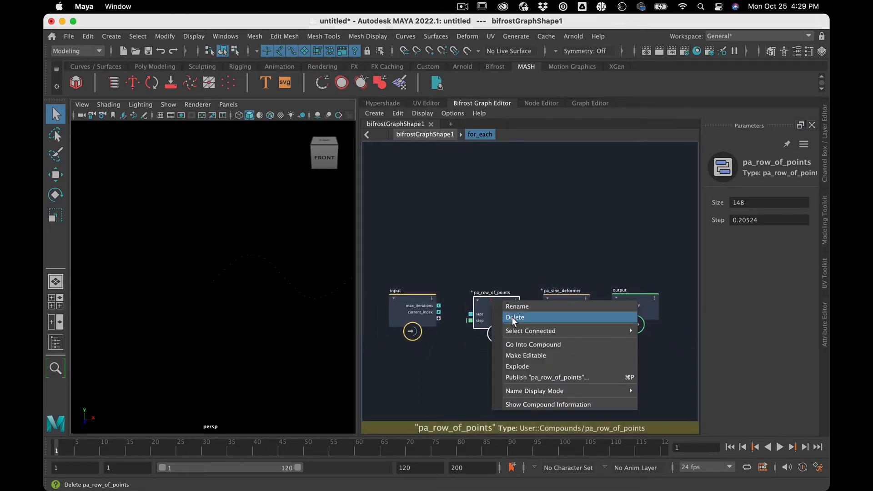
{"action": "left_click", "coordinate": [516, 356]}
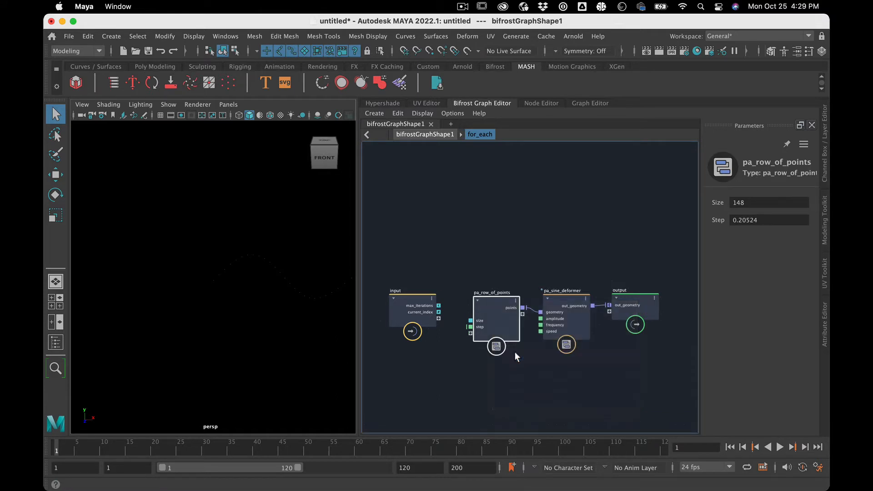
{"action": "left_click", "coordinate": [509, 277]}
{"action": "left_click", "coordinate": [492, 298]}
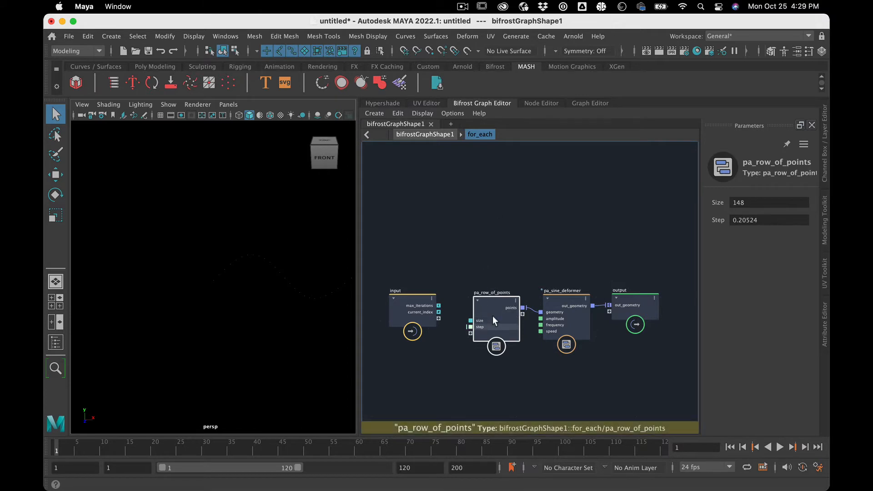
Inside pa_row_of_points, expose scalar_to_vector3's y as a new port on the input node and return to the for_each level.
{"action": "double_click", "coordinate": [496, 304]}
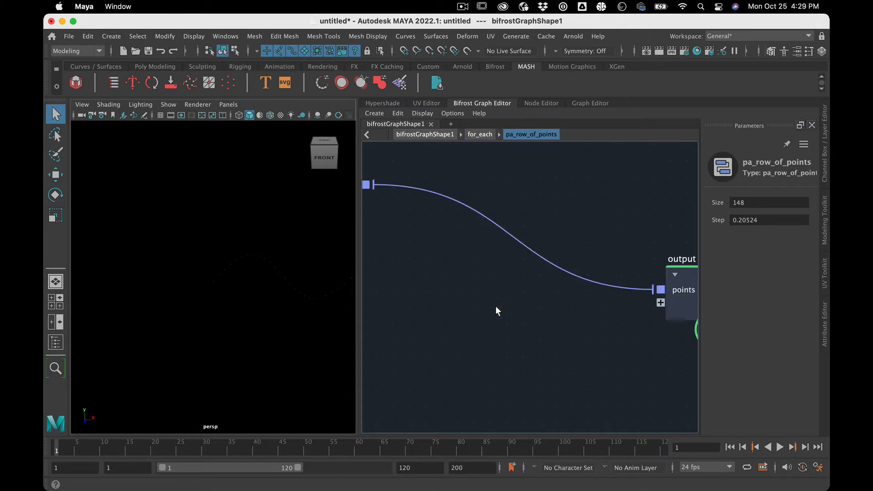
{"action": "key", "text": "a"}
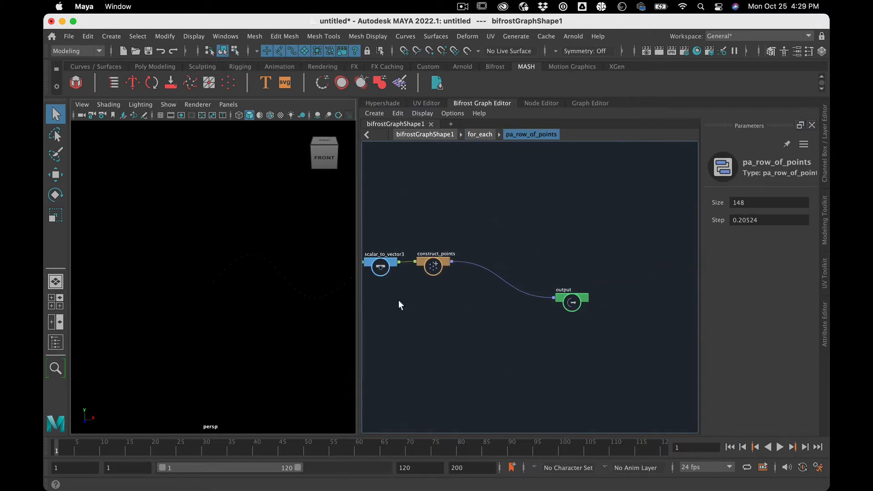
{"action": "middle_click_drag", "start_coordinate": [399, 301], "coordinate": [696, 331], "text": "alt"}
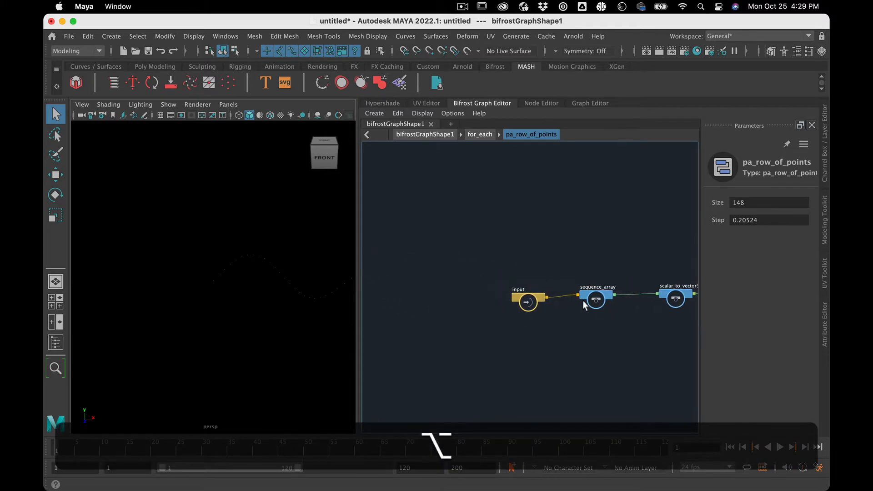
{"action": "left_click_drag", "start_coordinate": [548, 277], "coordinate": [683, 348]}
{"action": "key", "text": "f"}
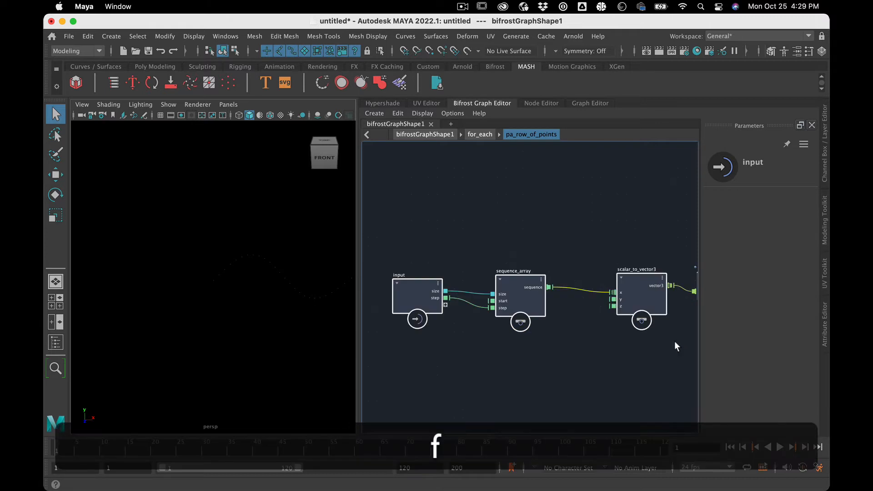
{"action": "left_click", "coordinate": [640, 271]}
{"action": "left_click_drag", "start_coordinate": [641, 279], "coordinate": [638, 288]}
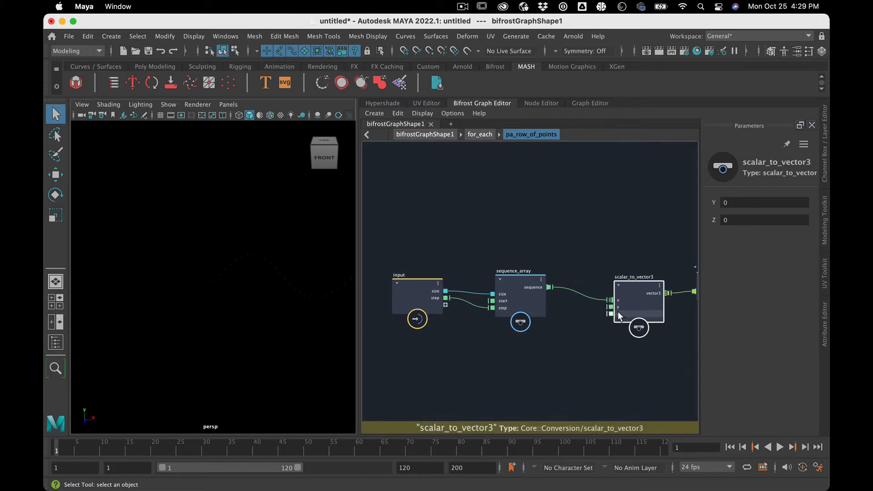
{"action": "left_click_drag", "start_coordinate": [611, 307], "coordinate": [446, 305]}
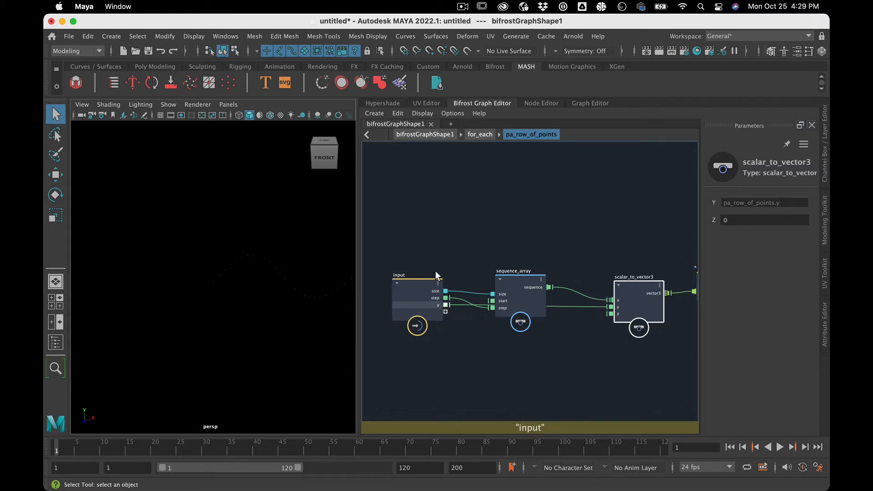
{"action": "left_click", "coordinate": [481, 135]}
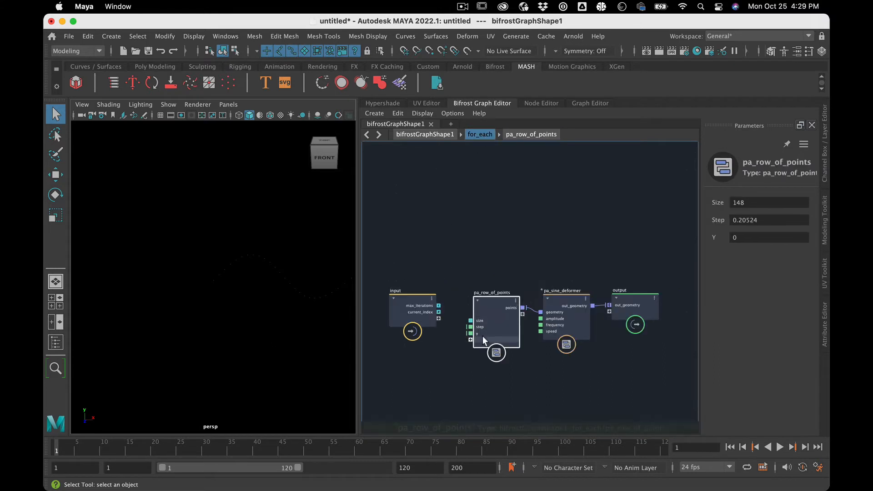
Rearrange the input, pa_row_of_points, pa_sine_deformer and output nodes into an evenly spaced row inside for_each.
{"action": "left_click_drag", "start_coordinate": [402, 299], "coordinate": [384, 298]}
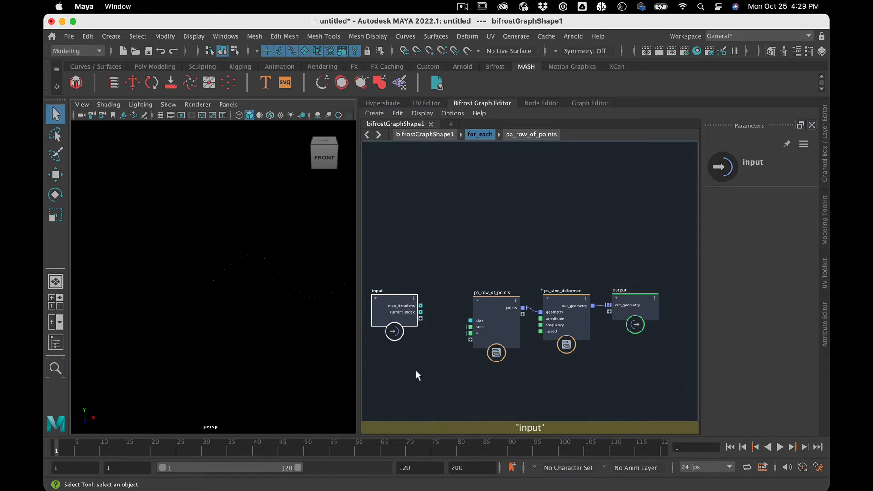
{"action": "scroll", "coordinate": [416, 371], "scroll_direction": "right", "scroll_amount": 3}
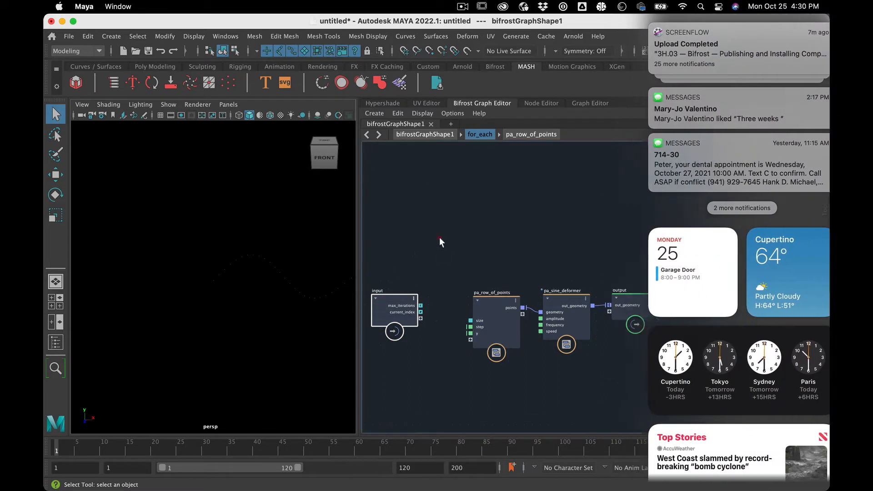
{"action": "left_click", "coordinate": [453, 231]}
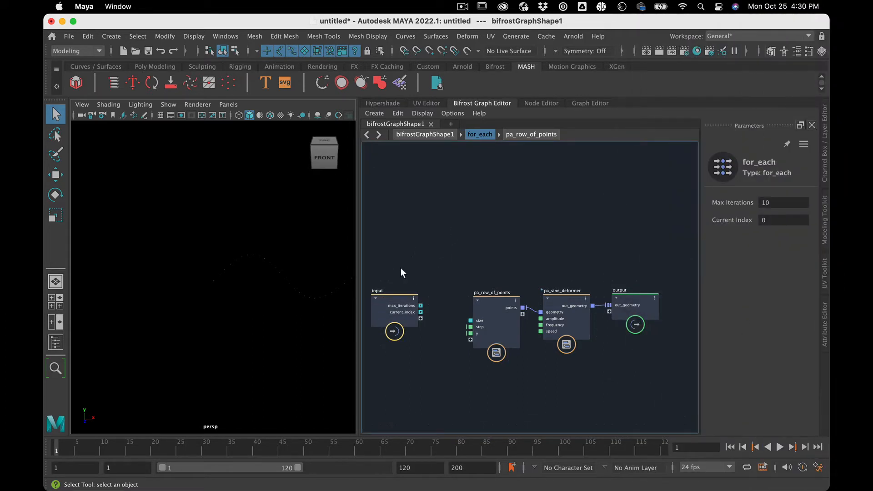
{"action": "left_click_drag", "start_coordinate": [394, 296], "coordinate": [397, 291]}
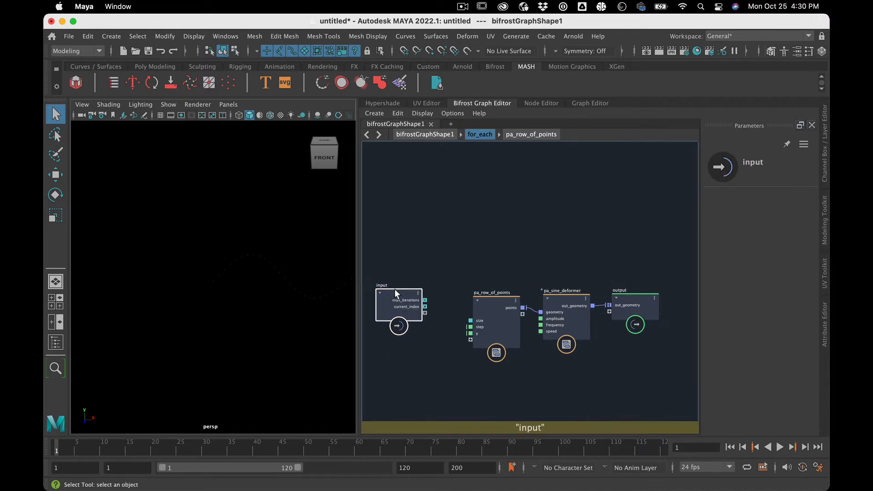
{"action": "left_click_drag", "start_coordinate": [395, 289], "coordinate": [401, 295]}
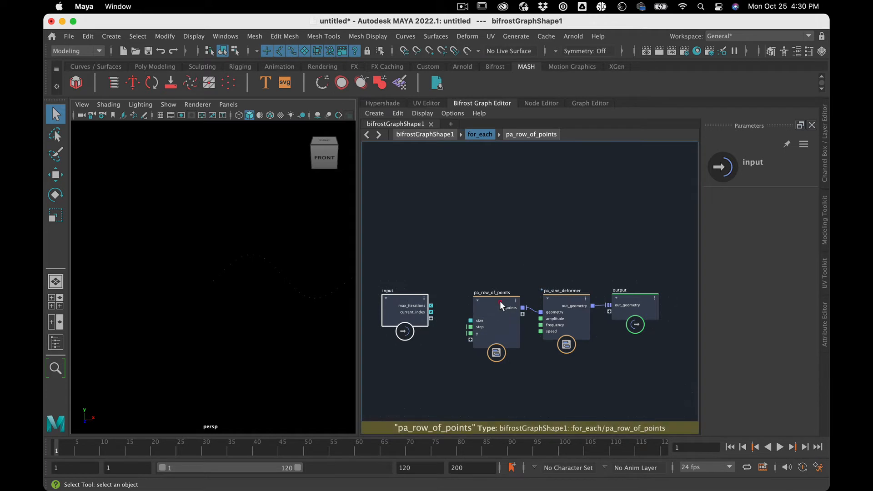
{"action": "left_click_drag", "start_coordinate": [500, 302], "coordinate": [500, 301]}
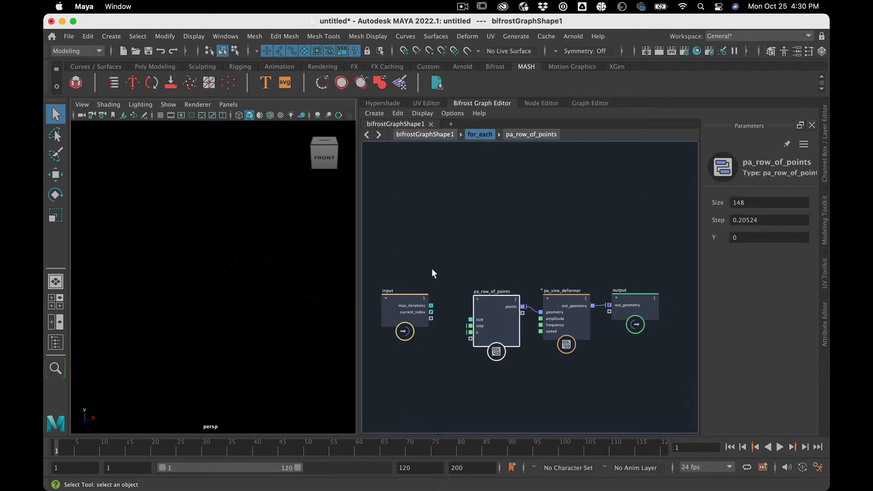
{"action": "left_click_drag", "start_coordinate": [408, 292], "coordinate": [406, 291]}
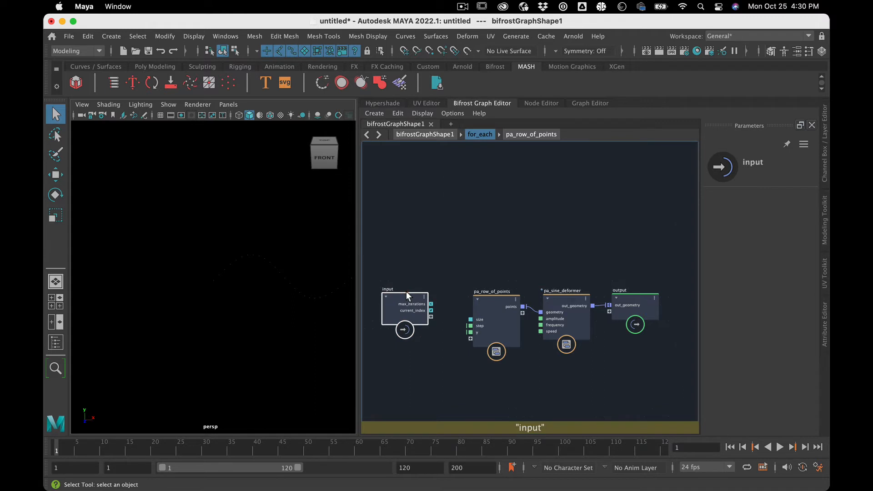
{"action": "left_click", "coordinate": [487, 299]}
{"action": "left_click_drag", "start_coordinate": [560, 300], "coordinate": [568, 292]}
{"action": "left_click", "coordinate": [644, 301]}
{"action": "left_click_drag", "start_coordinate": [645, 301], "coordinate": [666, 294]}
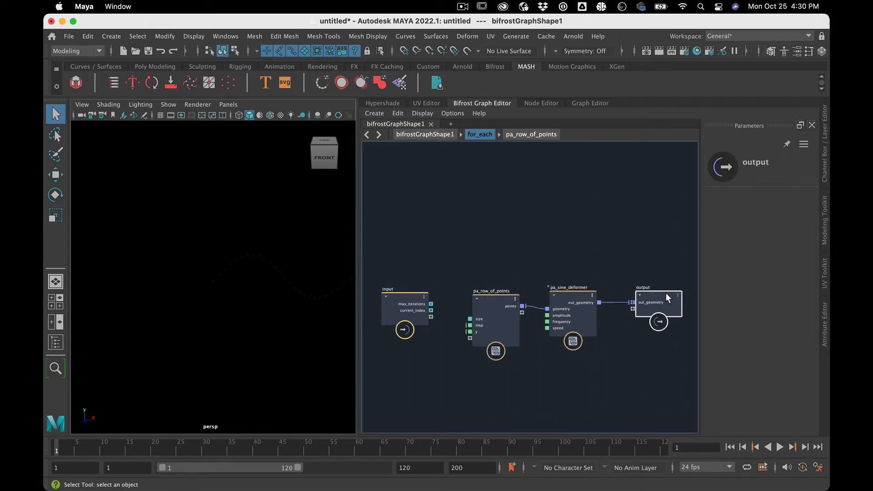
{"action": "left_click", "coordinate": [406, 297]}
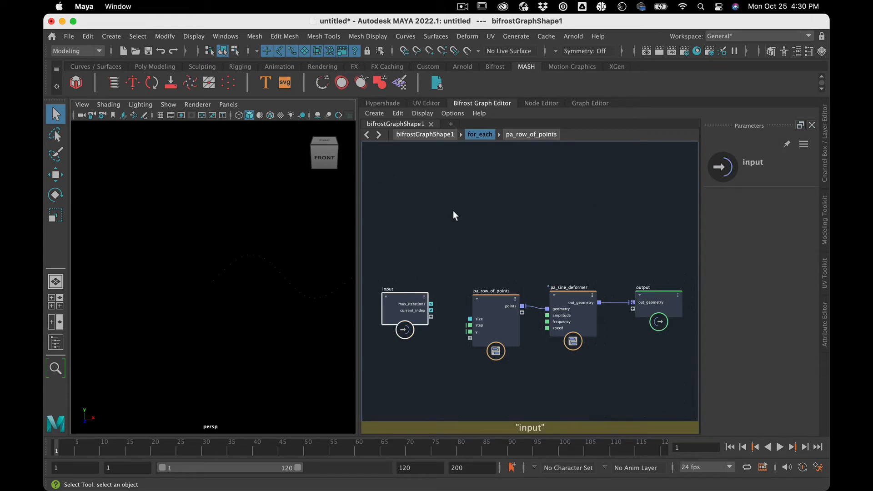
{"action": "left_click", "coordinate": [432, 249]}
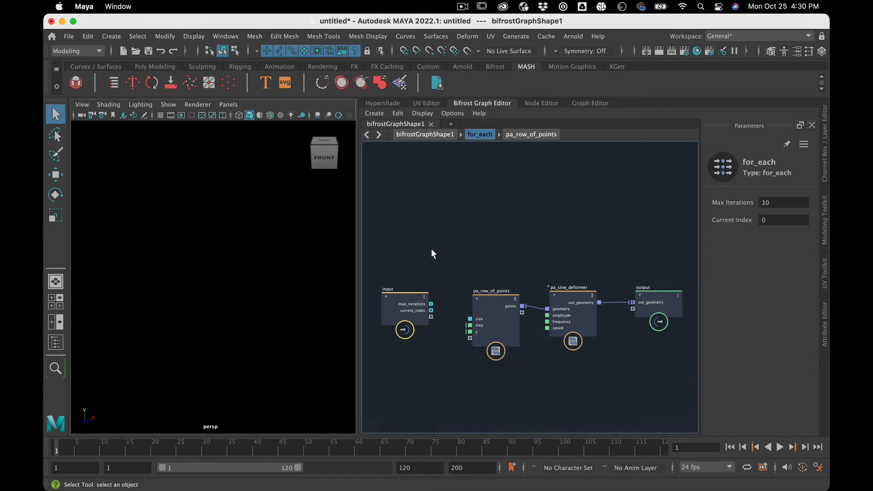
{"action": "left_click", "coordinate": [405, 296]}
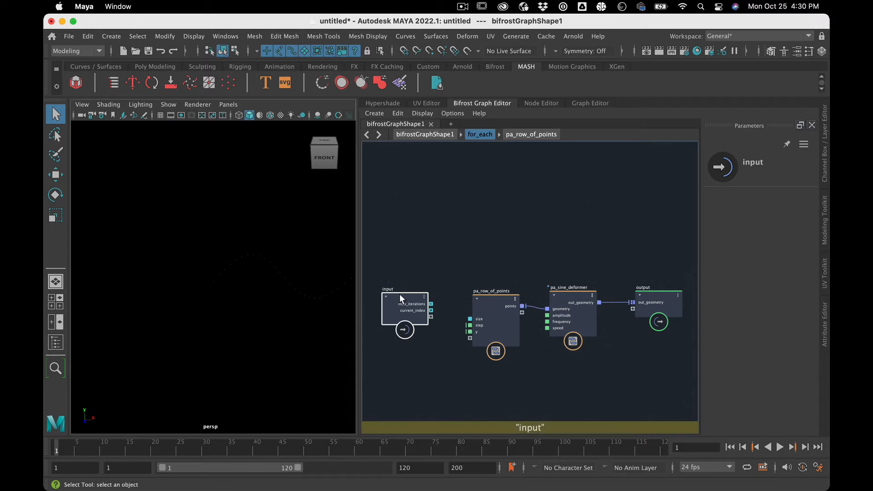
{"action": "left_click", "coordinate": [439, 244]}
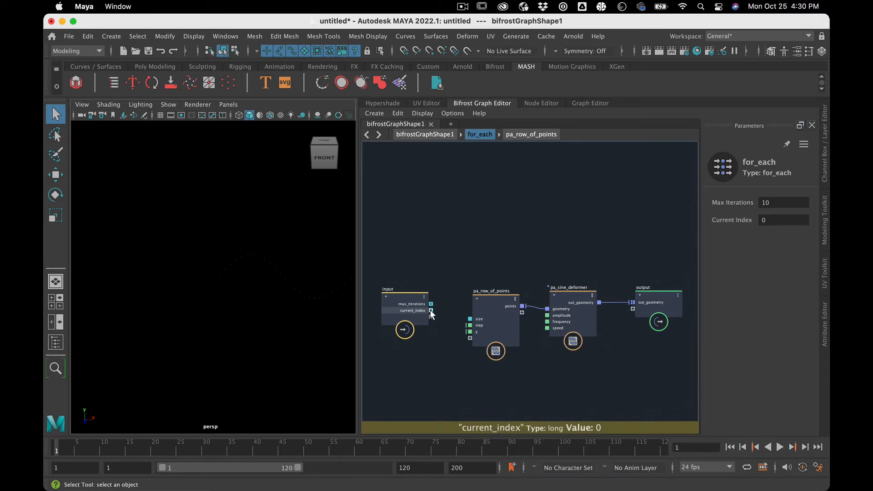
Try connecting the input node's current_index to pa_row_of_points' y, and delete that connection.
{"action": "left_click_drag", "start_coordinate": [431, 311], "coordinate": [469, 332]}
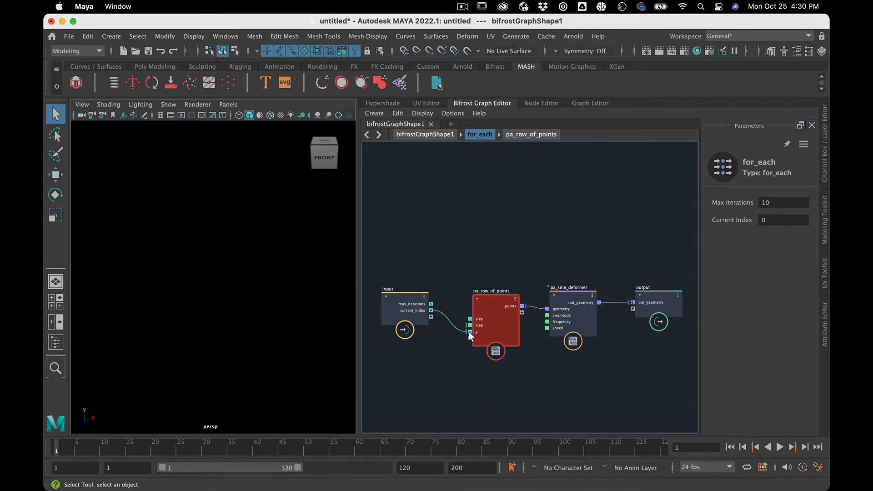
{"action": "left_click", "coordinate": [502, 298]}
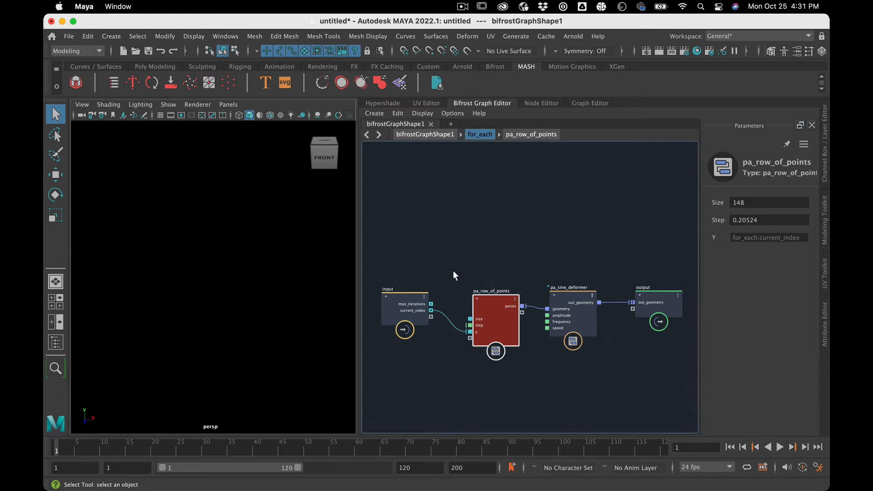
{"action": "left_click_drag", "start_coordinate": [399, 293], "coordinate": [367, 302]}
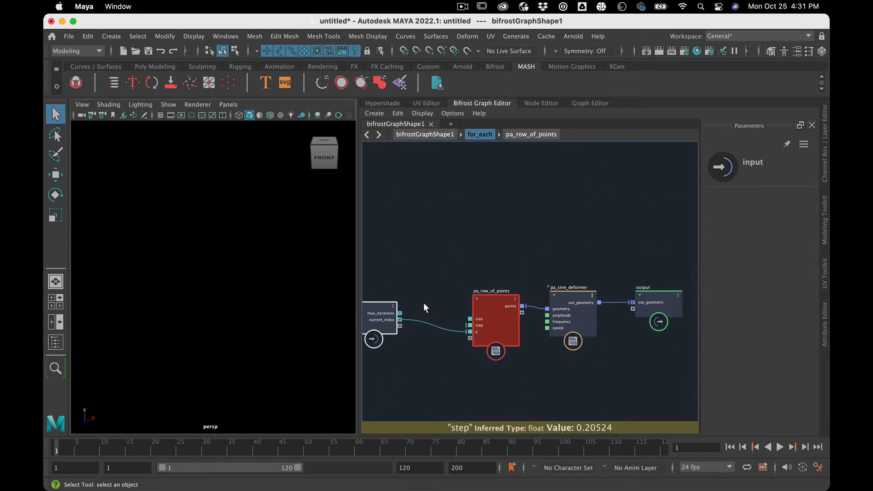
{"action": "left_click", "coordinate": [424, 334]}
{"action": "key", "text": "BackSpace"}
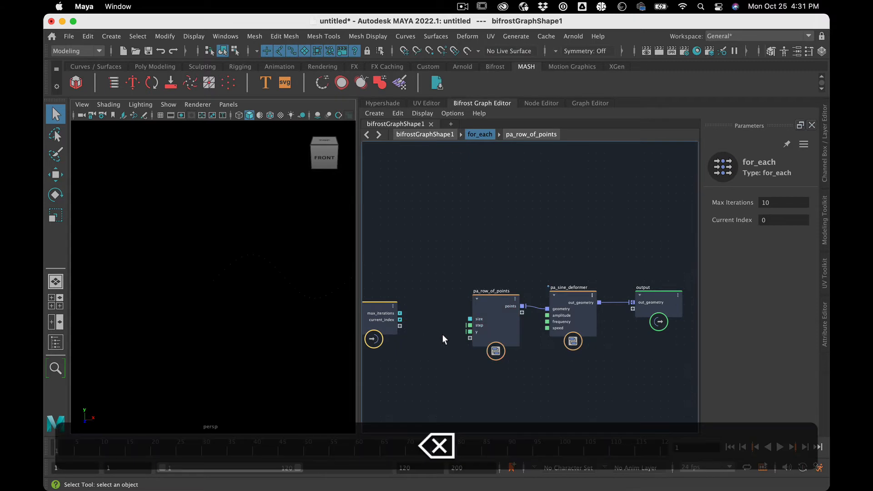
Check the data types of the input node's current_index port and pa_row_of_points' y port.
{"action": "scroll", "coordinate": [400, 345], "scroll_direction": "up", "scroll_amount": 5}
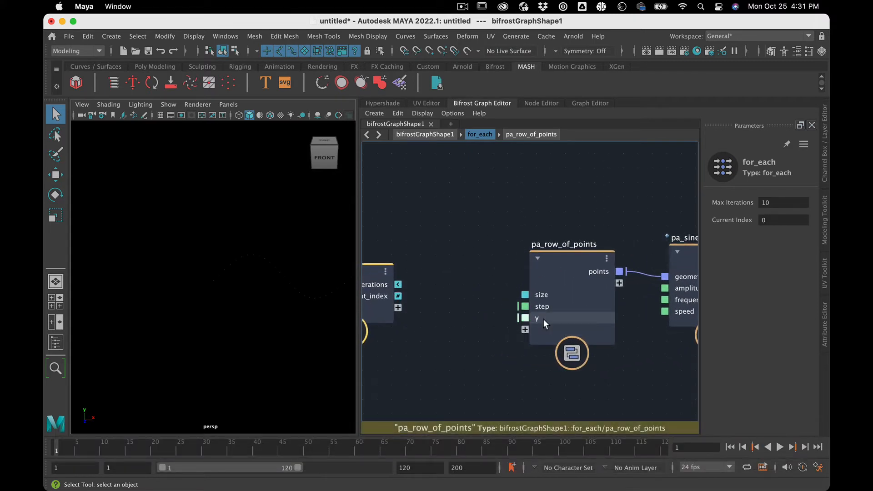
{"action": "right_click", "coordinate": [373, 295]}
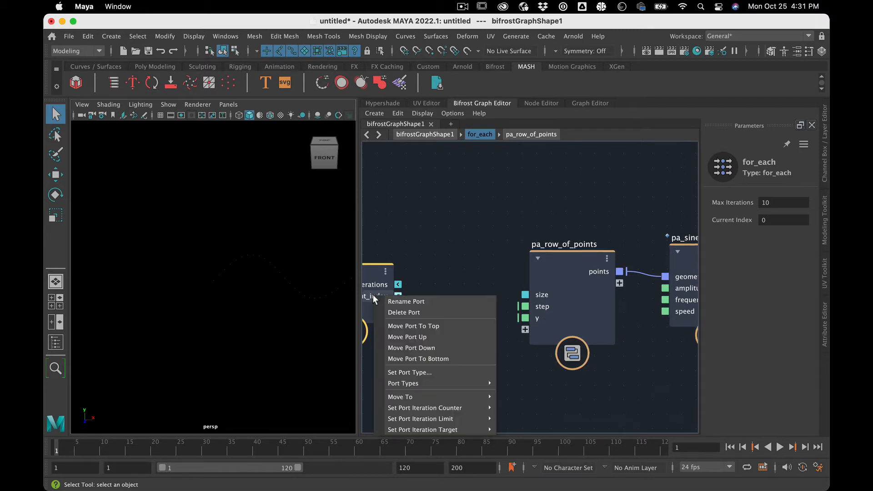
{"action": "left_click", "coordinate": [373, 295]}
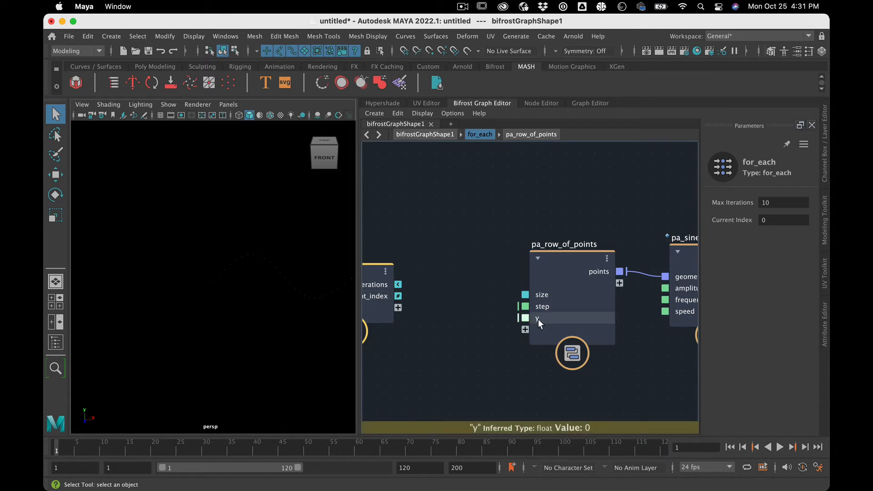
{"action": "key", "text": "alt"}
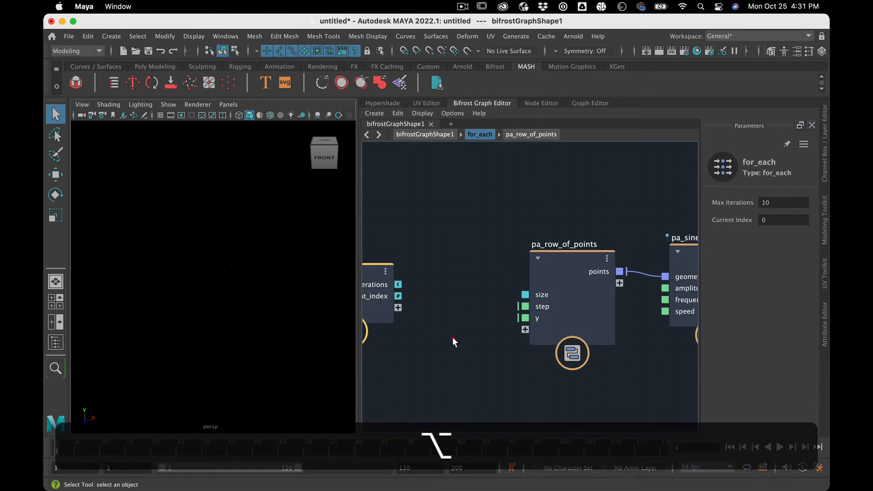
{"action": "middle_click_drag", "start_coordinate": [452, 337], "coordinate": [517, 345], "text": "alt"}
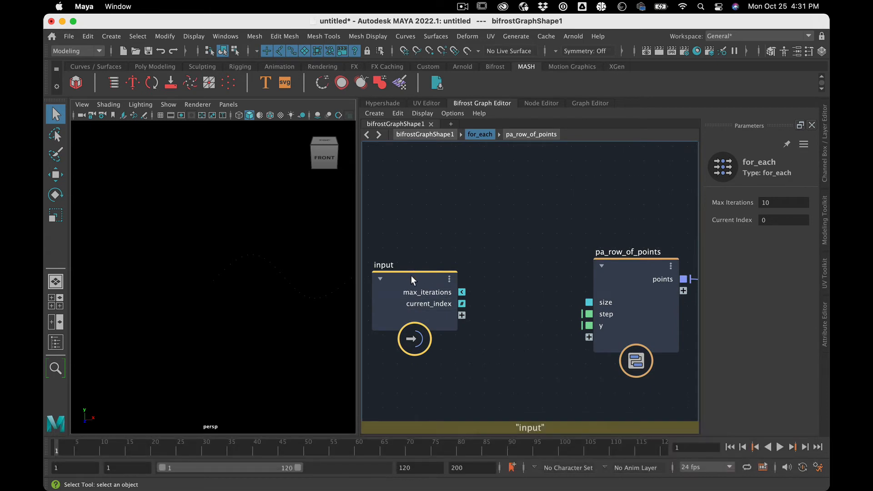
Move the input node aside and add a to_float node between it and pa_row_of_points inside for_each.
{"action": "left_click_drag", "start_coordinate": [412, 276], "coordinate": [380, 274]}
{"action": "left_click", "coordinate": [553, 307]}
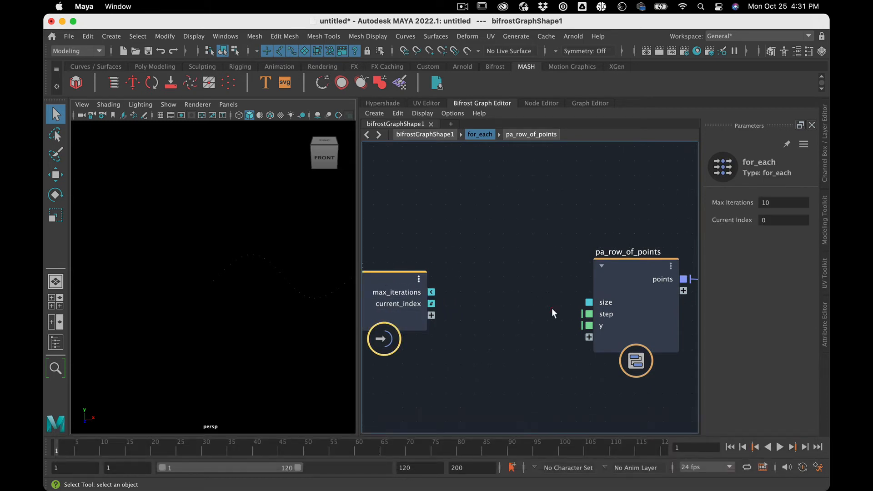
{"action": "key", "text": "Tab"}
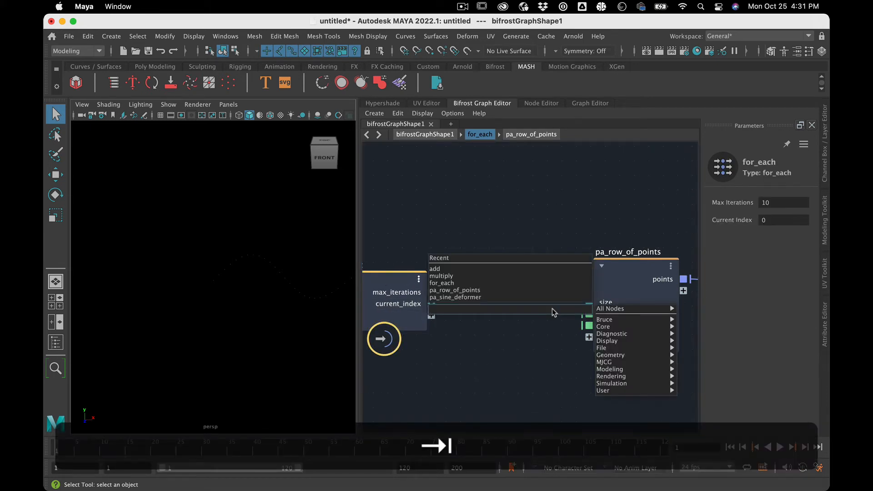
{"action": "type", "text": "to"}
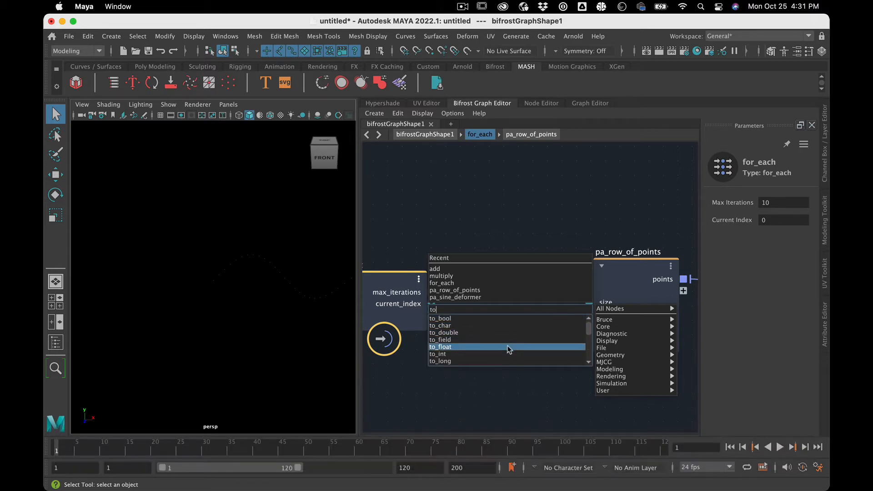
{"action": "left_click", "coordinate": [507, 348]}
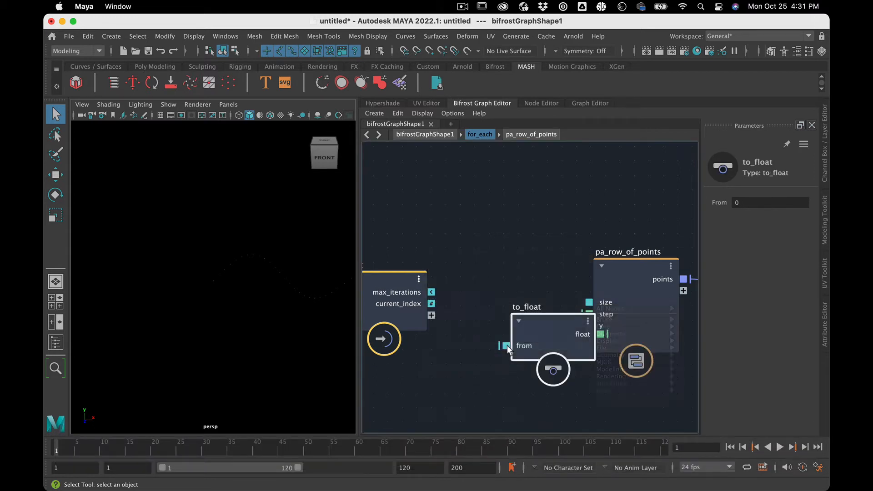
{"action": "left_click_drag", "start_coordinate": [528, 318], "coordinate": [471, 300]}
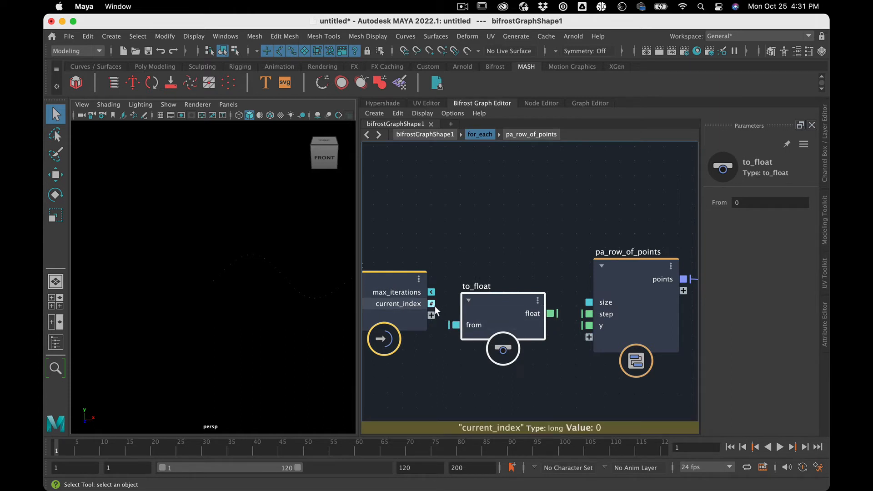
Connect the input node's current_index to to_float's from, and to_float's float output to pa_row_of_points' y.
{"action": "left_click_drag", "start_coordinate": [432, 303], "coordinate": [456, 325]}
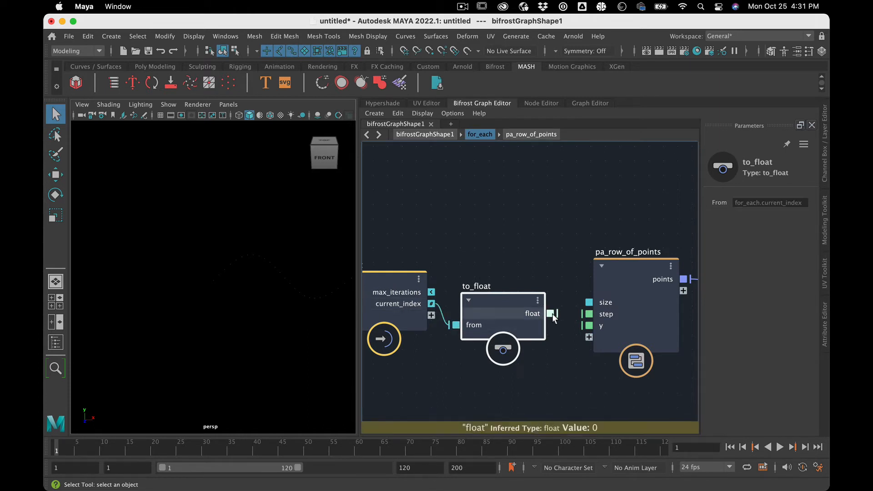
{"action": "left_click_drag", "start_coordinate": [552, 313], "coordinate": [589, 325]}
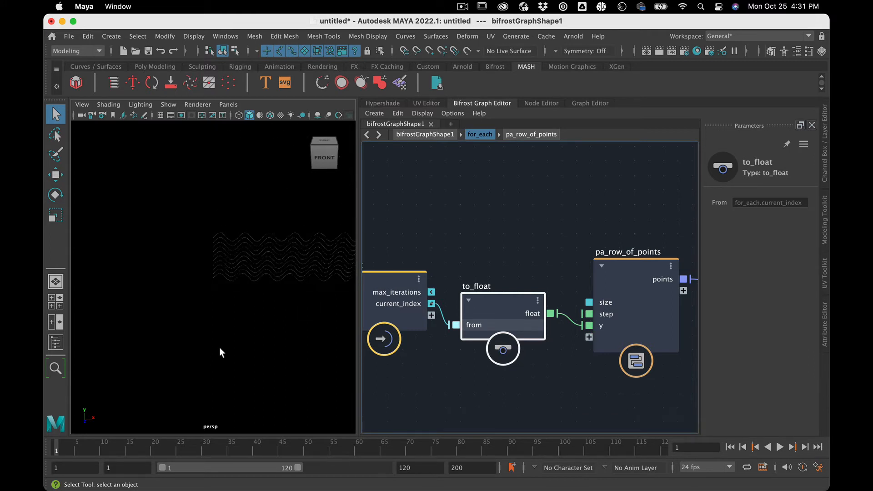
{"action": "left_click", "coordinate": [445, 224]}
{"action": "left_click", "coordinate": [399, 272]}
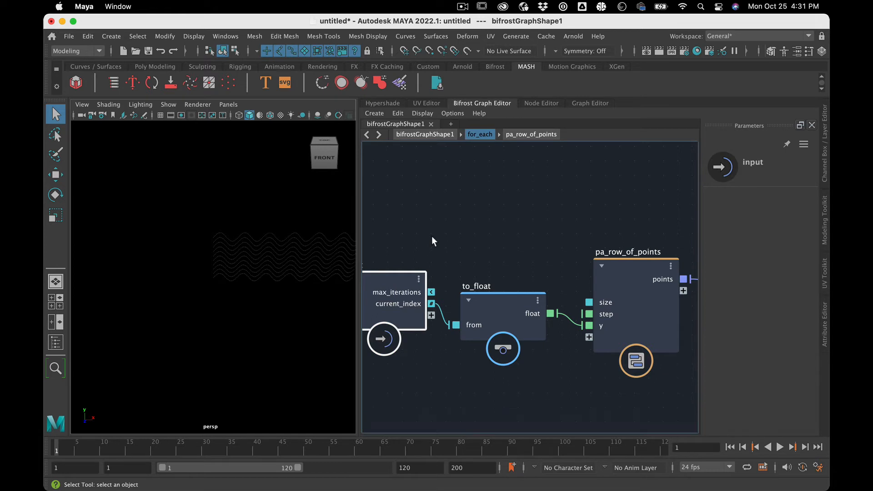
{"action": "middle_click_drag", "start_coordinate": [432, 236], "coordinate": [496, 233], "text": "alt"}
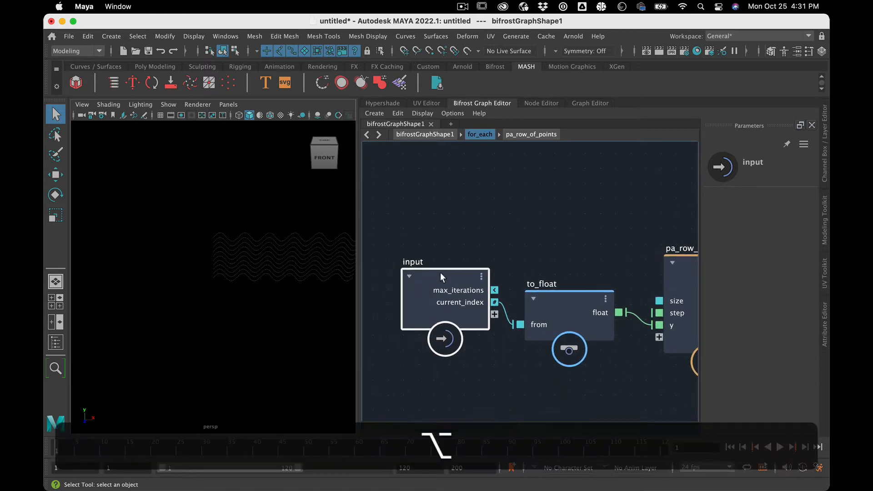
Try adjusting for_each's Max Iterations at the top level of the graph, and reopen for_each.
{"action": "left_click", "coordinate": [436, 134]}
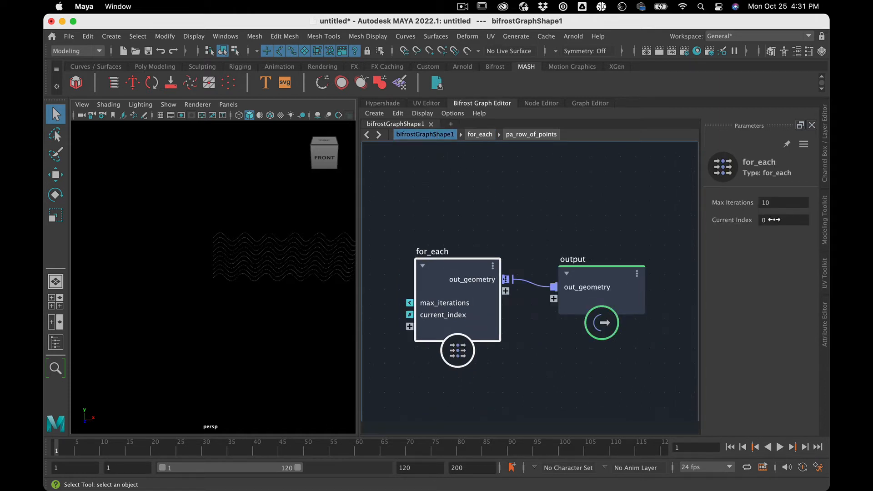
{"action": "mouse_move", "coordinate": [773, 202]}
{"action": "left_mouse_down"}
{"action": "mouse_move", "coordinate": [796, 200]}
{"action": "mouse_move", "coordinate": [742, 204]}
{"action": "mouse_move", "coordinate": [797, 189]}
{"action": "mouse_move", "coordinate": [773, 193]}
{"action": "left_mouse_up"}
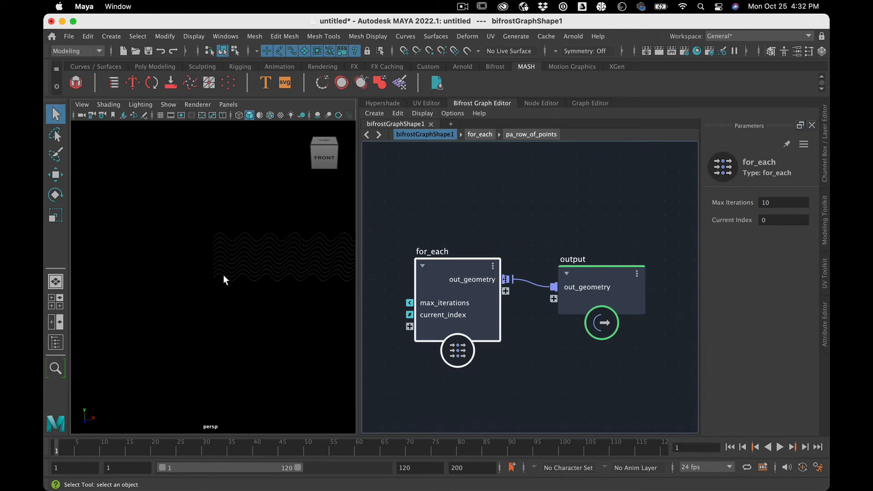
{"action": "double_click", "coordinate": [450, 267]}
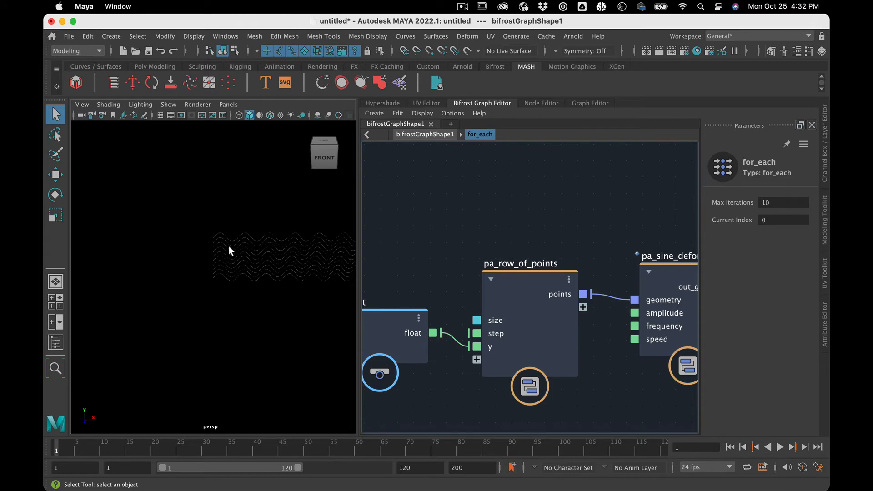
Spread out the input, to_float and pa_sine_deformer nodes, and connect to_float's float output to pa_sine_deformer's frequency.
{"action": "scroll", "coordinate": [572, 329], "scroll_direction": "down", "scroll_amount": 5}
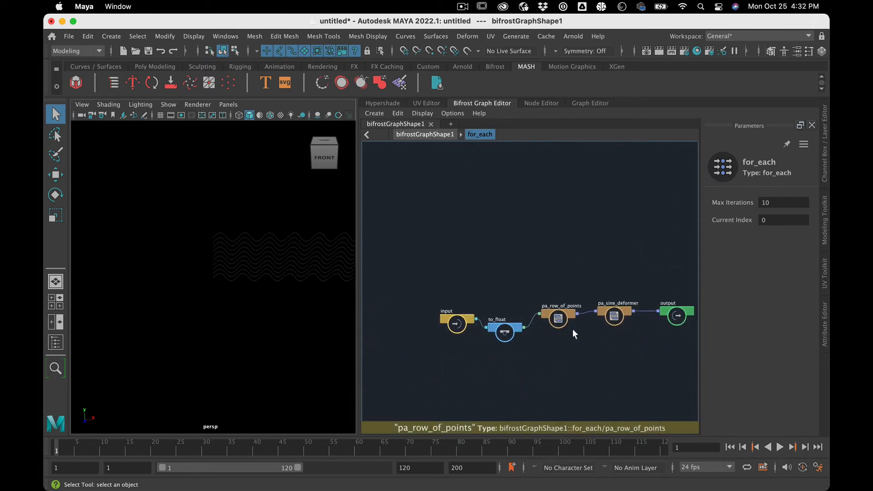
{"action": "scroll", "coordinate": [572, 329], "scroll_direction": "up", "scroll_amount": 2}
{"action": "scroll", "coordinate": [572, 329], "scroll_direction": "up", "scroll_amount": 1}
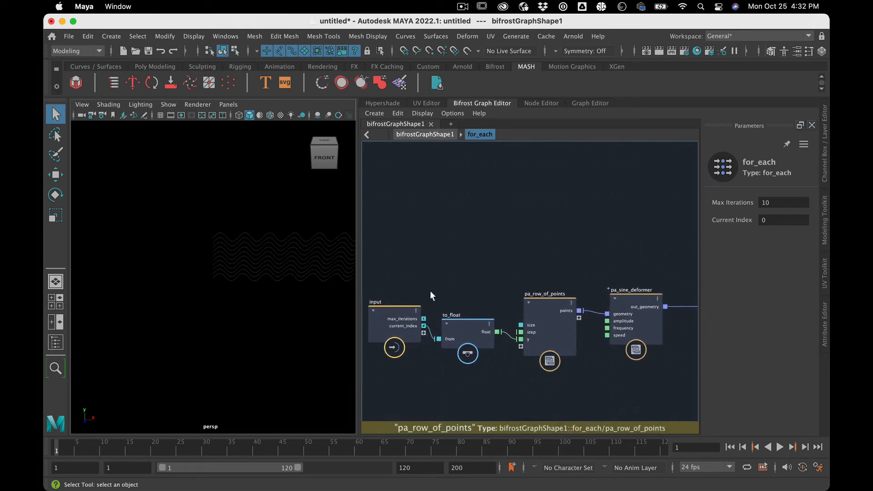
{"action": "left_click_drag", "start_coordinate": [392, 308], "coordinate": [357, 305]}
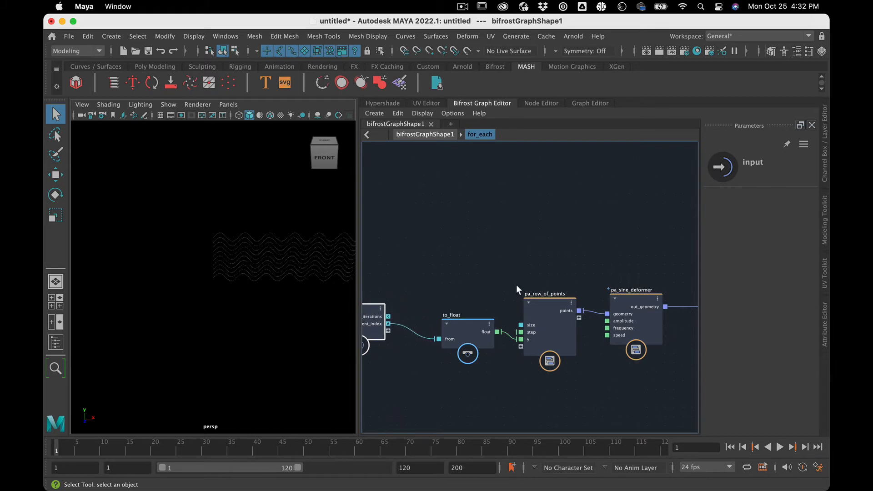
{"action": "middle_click_drag", "start_coordinate": [603, 388], "coordinate": [630, 377], "text": "alt"}
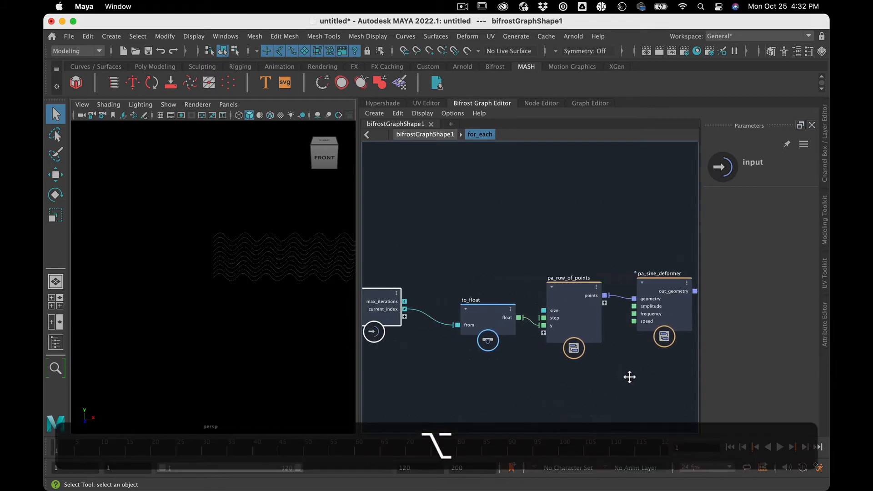
{"action": "left_click_drag", "start_coordinate": [490, 311], "coordinate": [493, 229]}
{"action": "left_click_drag", "start_coordinate": [662, 277], "coordinate": [663, 211]}
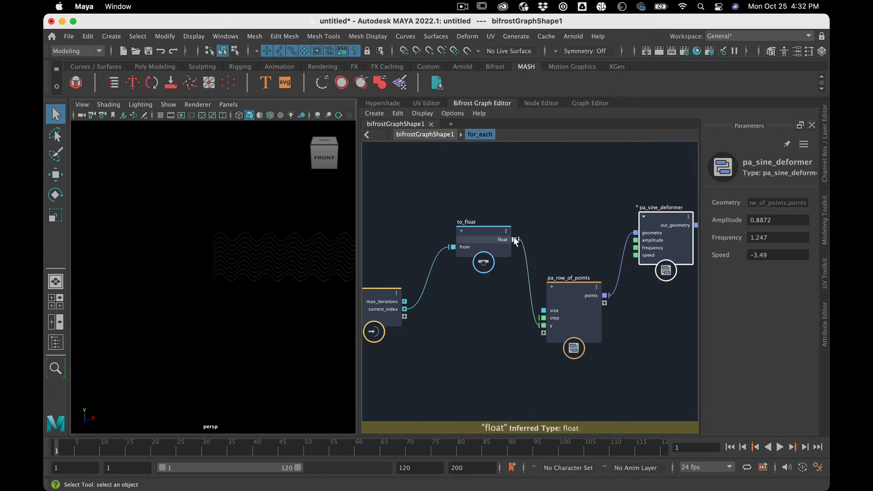
{"action": "left_click_drag", "start_coordinate": [515, 239], "coordinate": [635, 248]}
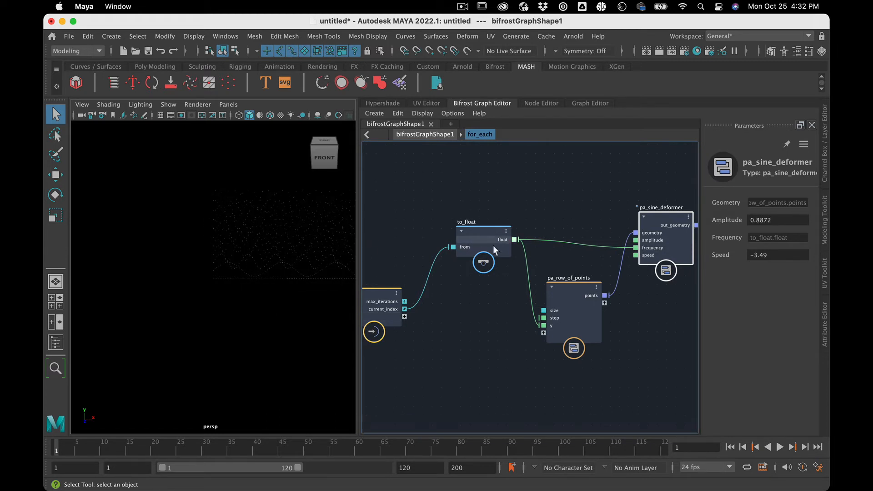
Set pa_row_of_points' Size to 914 and its Step to 0.07908.
{"action": "left_click", "coordinate": [569, 288]}
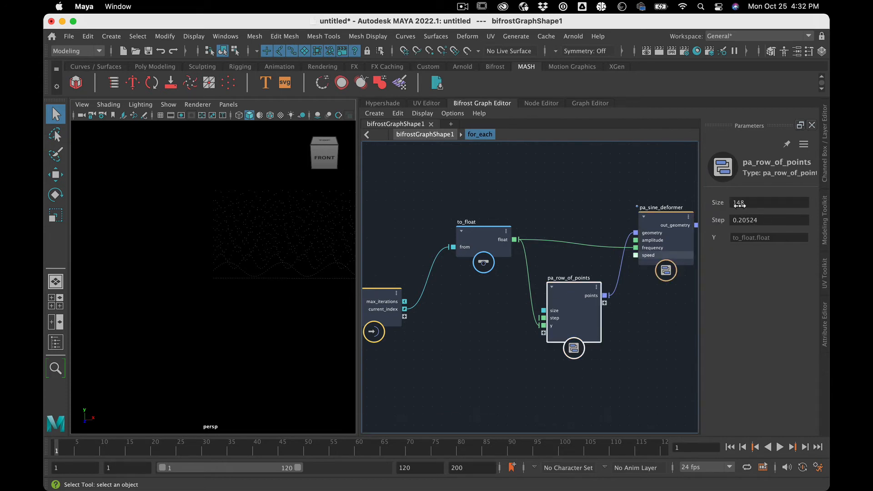
{"action": "left_click_drag", "start_coordinate": [740, 204], "coordinate": [814, 201]}
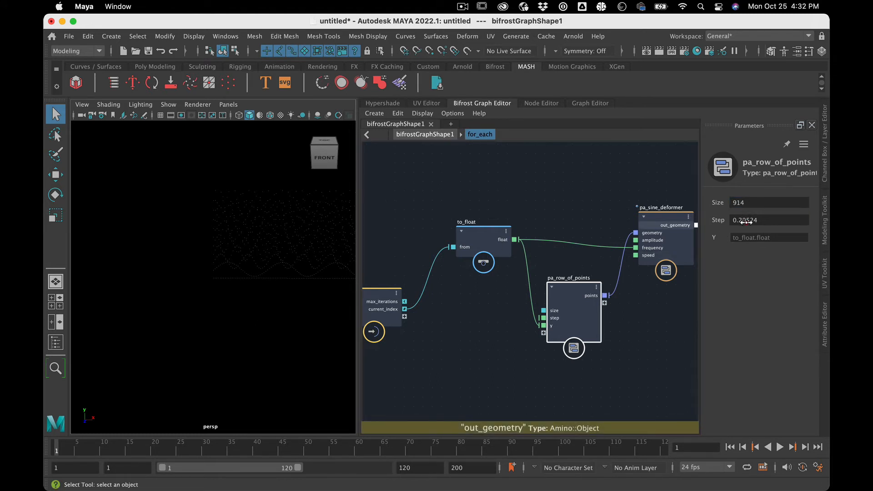
{"action": "left_click_drag", "start_coordinate": [747, 221], "coordinate": [644, 225]}
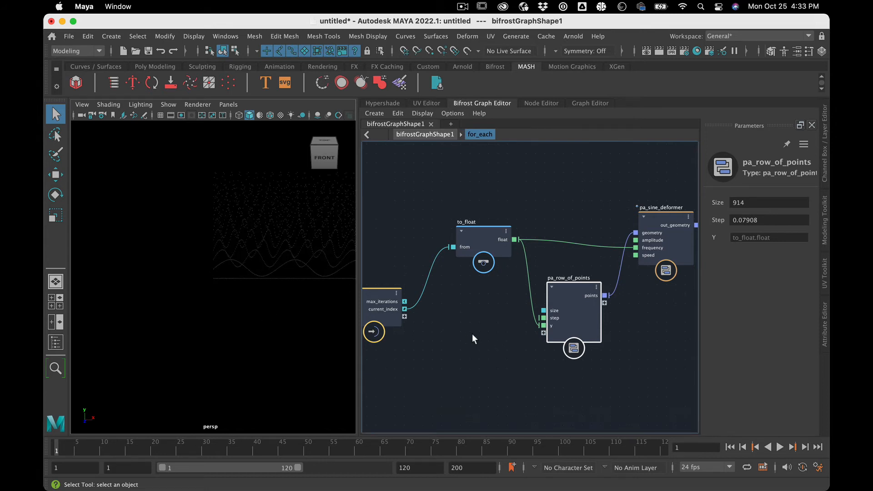
Move the input and to_float nodes farther away from pa_row_of_points to free space between them.
{"action": "middle_click_drag", "start_coordinate": [472, 333], "coordinate": [536, 336], "text": "alt"}
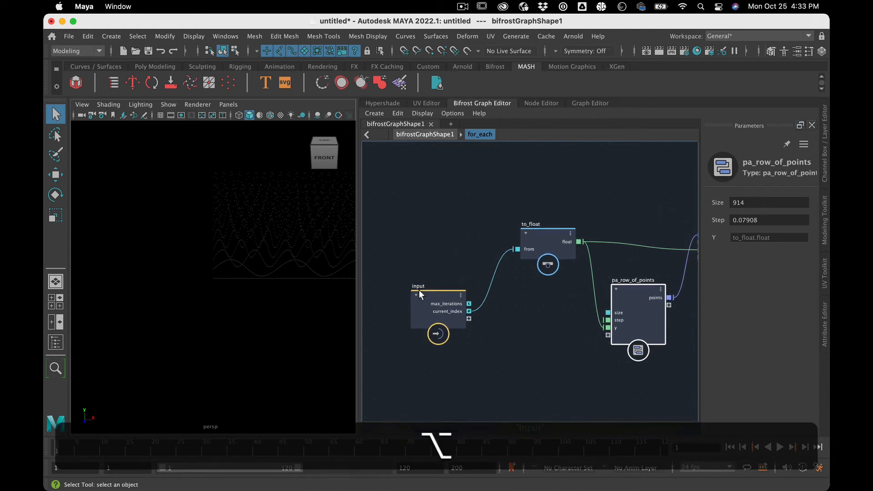
{"action": "left_click_drag", "start_coordinate": [419, 290], "coordinate": [368, 283]}
{"action": "left_click", "coordinate": [552, 230]}
{"action": "left_click_drag", "start_coordinate": [552, 230], "coordinate": [481, 237]}
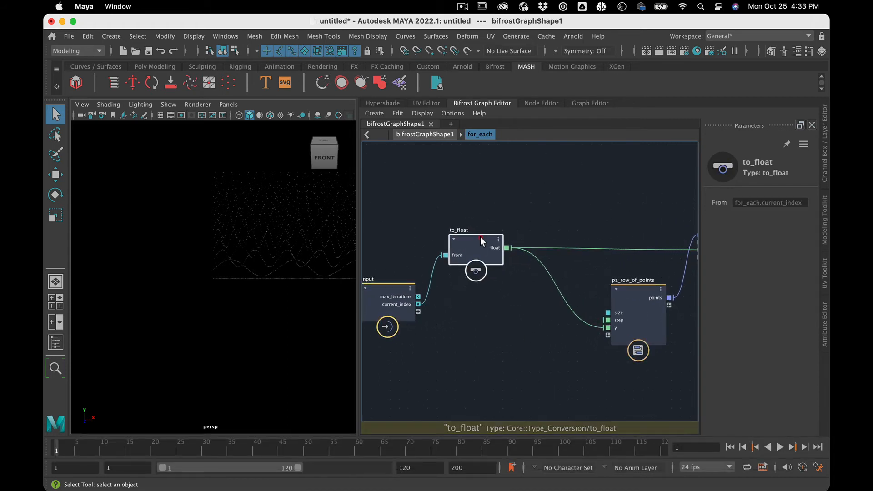
{"action": "mouse_move", "coordinate": [511, 349]}
{"action": "middle_mouse_down", "text": "alt"}
{"action": "mouse_move", "coordinate": [431, 355]}
{"action": "mouse_move", "coordinate": [504, 352]}
{"action": "middle_mouse_up", "text": "alt"}
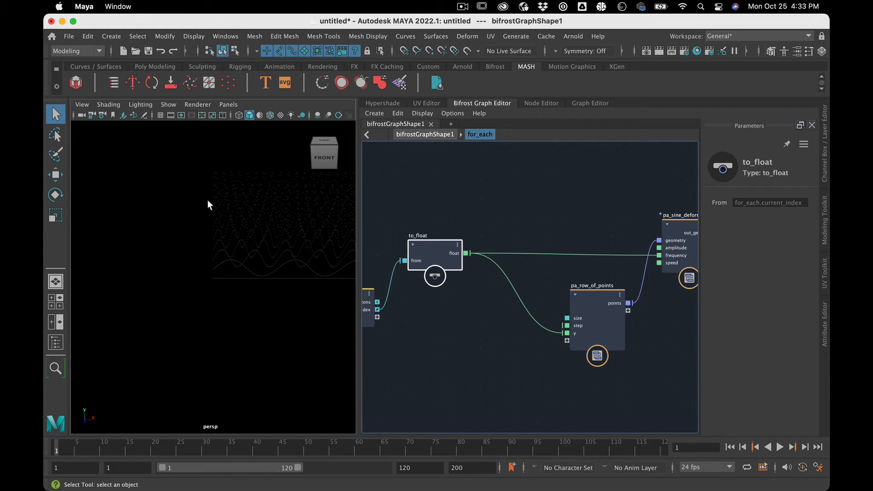
{"action": "left_click", "coordinate": [473, 188]}
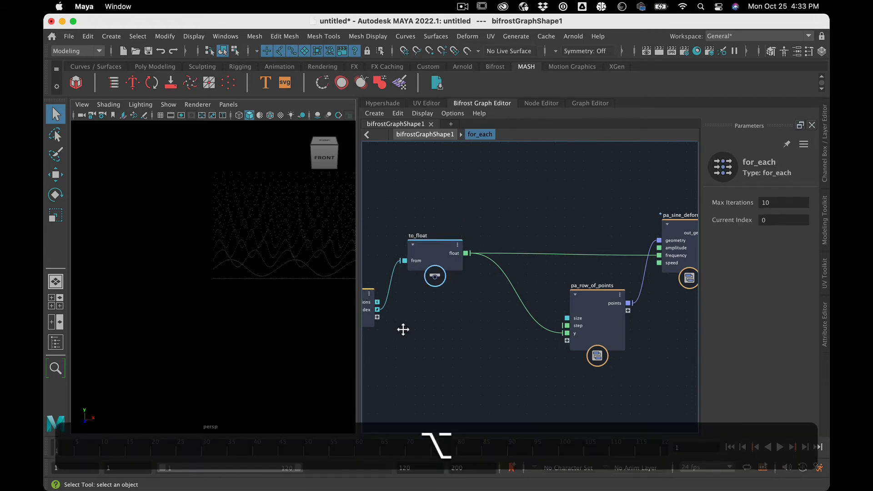
Reposition the input node so that it sits slightly higher than to_float and ahead of it.
{"action": "middle_click_drag", "start_coordinate": [403, 329], "coordinate": [452, 342], "text": "alt"}
{"action": "left_click_drag", "start_coordinate": [393, 309], "coordinate": [400, 206]}
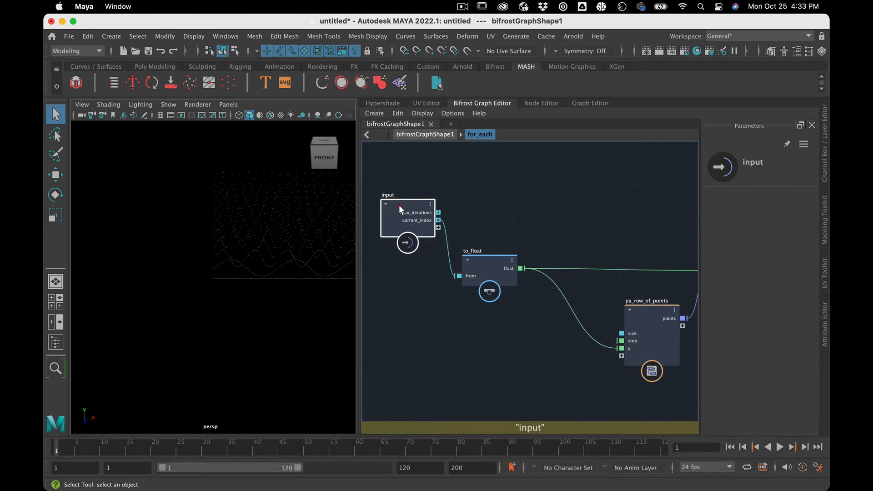
{"action": "middle_click_drag", "start_coordinate": [517, 233], "coordinate": [448, 252], "text": "alt"}
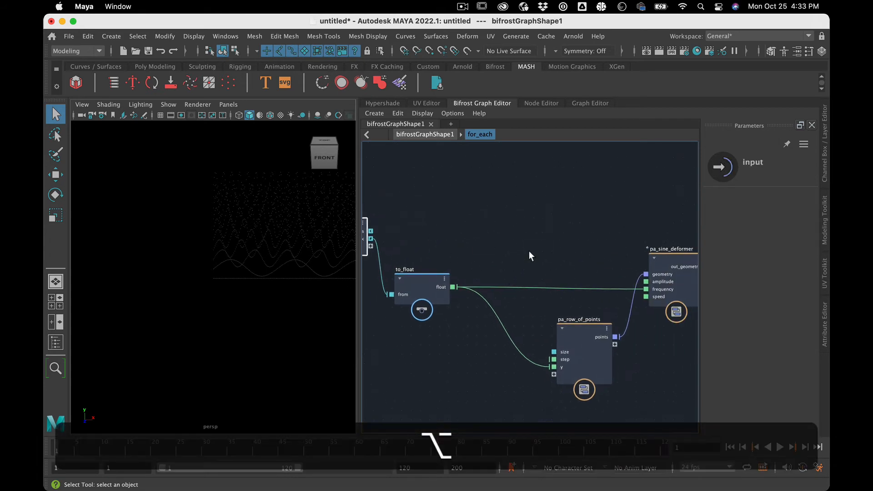
{"action": "left_click", "coordinate": [529, 252]}
{"action": "middle_click_drag", "start_coordinate": [427, 344], "coordinate": [474, 345], "text": "alt"}
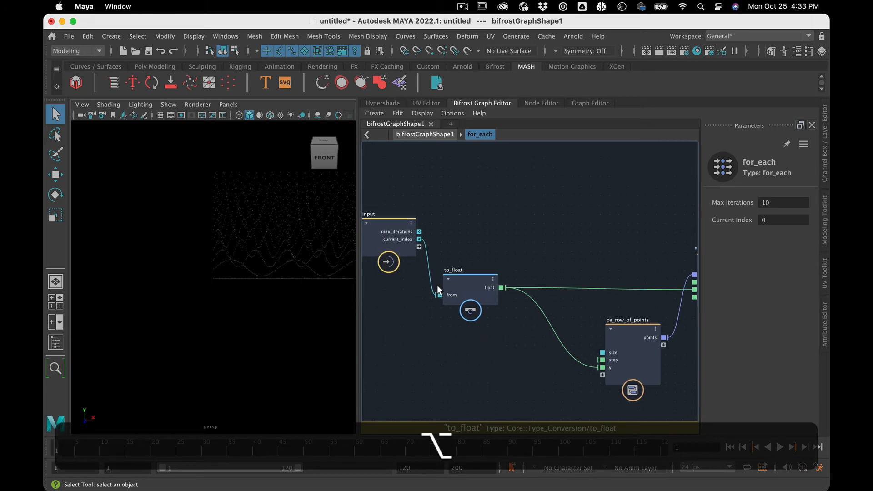
{"action": "left_click", "coordinate": [382, 241]}
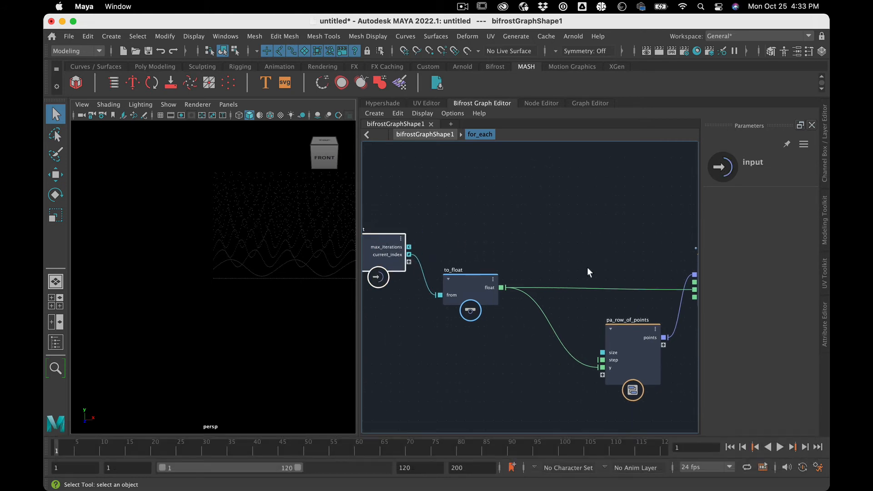
{"action": "middle_click_drag", "start_coordinate": [564, 376], "coordinate": [528, 377], "text": "alt"}
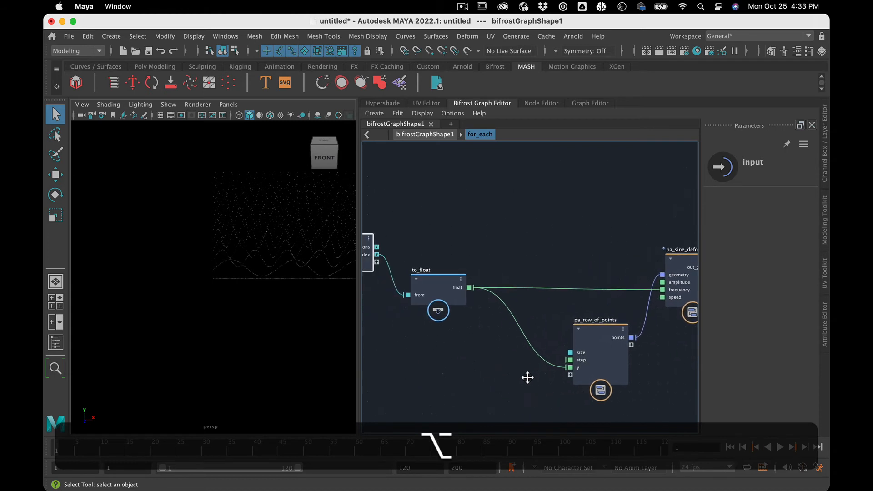
Select the connection between to_float and pa_sine_deformer's frequency and open the node search for inserting a node on it.
{"action": "left_click", "coordinate": [578, 300]}
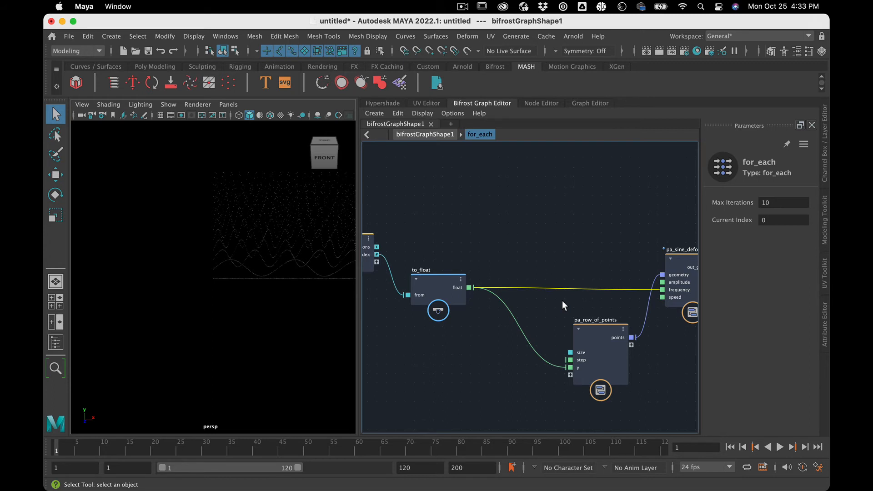
{"action": "key", "text": "Tab"}
{"action": "type", "text": "se"}
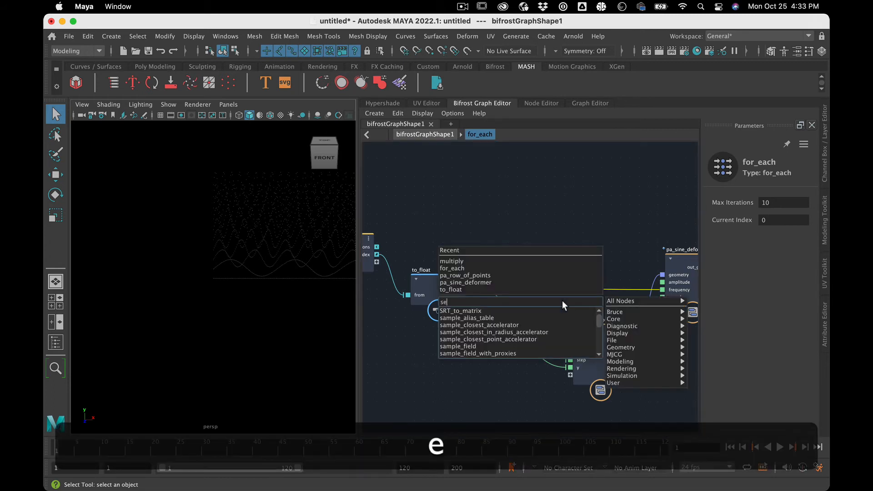
{"action": "type", "text": "t"}
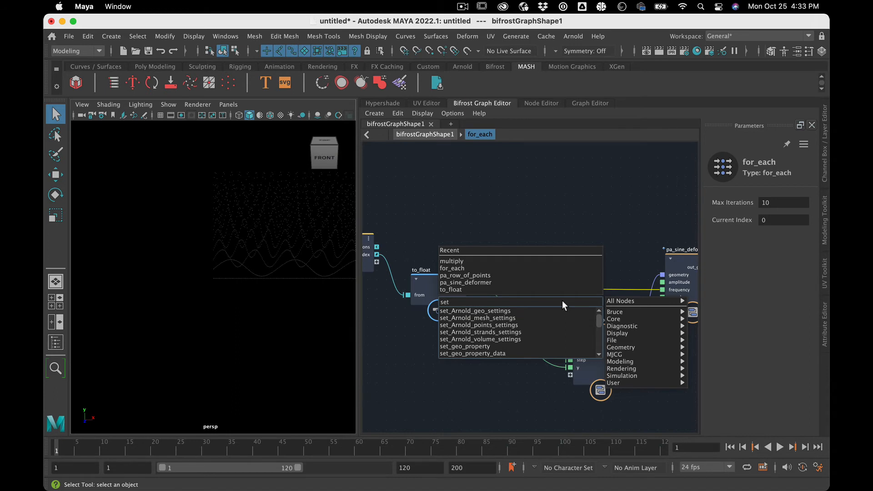
{"action": "key", "text": "space"}
{"action": "type", "text": "rnold_geo_settingsr"}
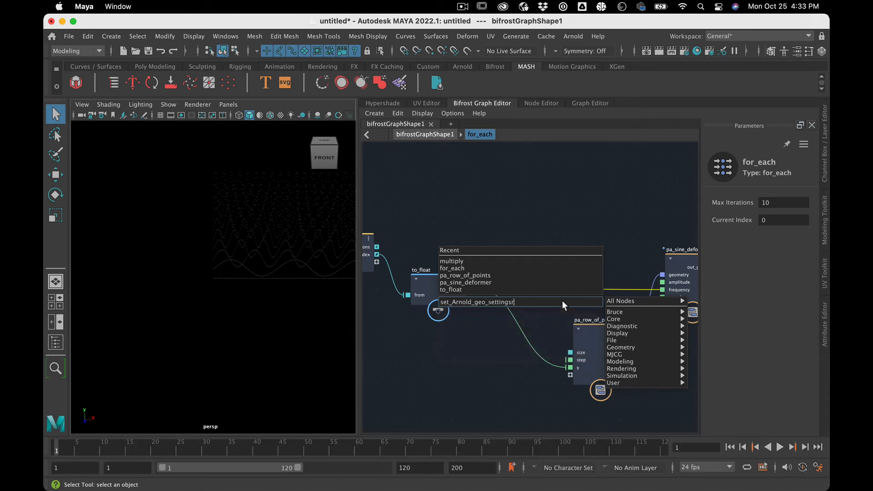
{"action": "key", "text": "BackSpace"}
{"action": "key", "text": "BackSpace"}
{"action": "key", "text": "BackSpace"}
{"action": "key", "text": "BackSpace"}
{"action": "key", "text": "BackSpace"}
{"action": "key", "text": "BackSpace"}
{"action": "key", "text": "BackSpace"}
{"action": "key", "text": "BackSpace"}
{"action": "key", "text": "BackSpace"}
{"action": "key", "text": "BackSpace"}
{"action": "key", "text": "BackSpace"}
{"action": "key", "text": "BackSpace"}
{"action": "key", "text": "BackSpace"}
{"action": "key", "text": "BackSpace"}
{"action": "key", "text": "BackSpace"}
{"action": "key", "text": "BackSpace"}
{"action": "key", "text": "BackSpace"}
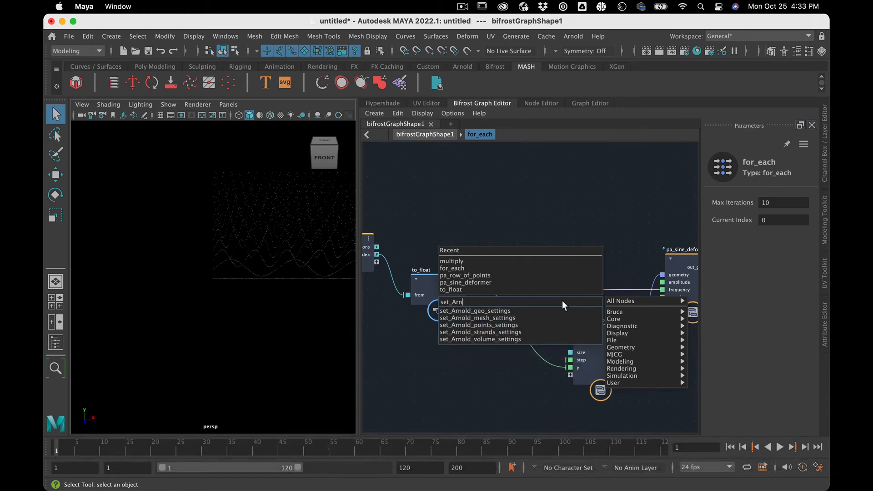
{"action": "key", "text": "BackSpace"}
{"action": "key", "text": "BackSpace"}
{"action": "key", "text": "BackSpace"}
{"action": "key", "text": "BackSpace"}
{"action": "key", "text": "BackSpace"}
{"action": "key", "text": "BackSpace"}
{"action": "key", "text": "BackSpace"}
Insert a change_range node into the to_float to frequency connection and move it clear above pa_row_of_points.
{"action": "type", "text": "ra"}
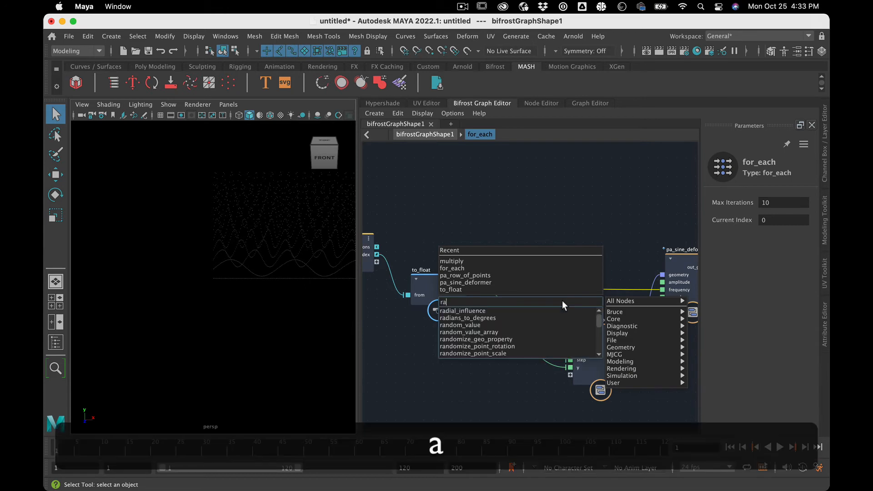
{"action": "type", "text": "ng"}
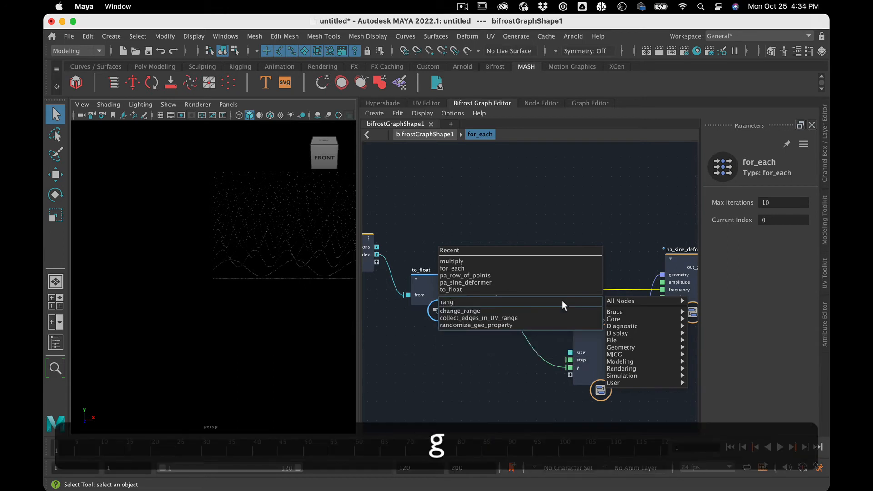
{"action": "left_click", "coordinate": [550, 309]}
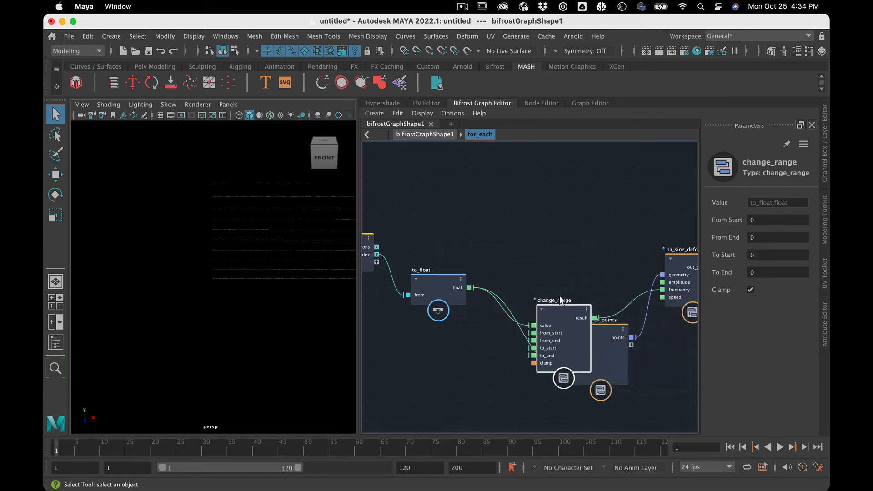
{"action": "left_click", "coordinate": [557, 193]}
{"action": "left_click", "coordinate": [558, 303]}
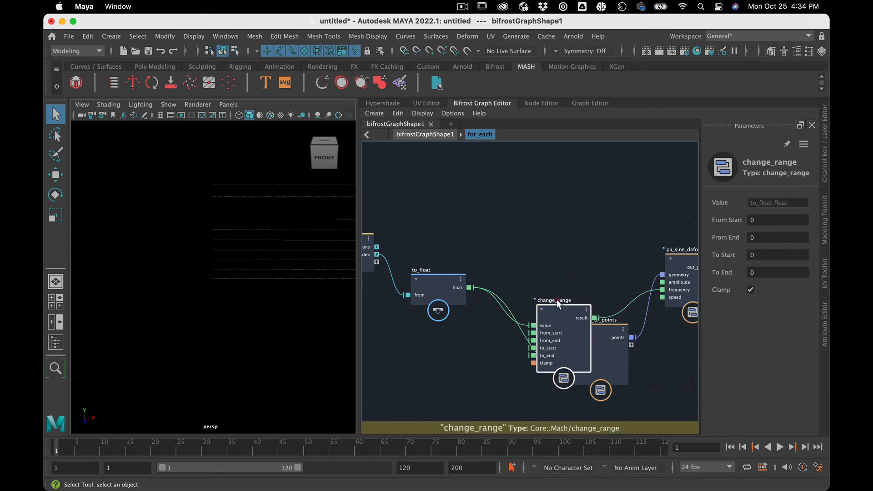
{"action": "left_click_drag", "start_coordinate": [557, 300], "coordinate": [559, 195]}
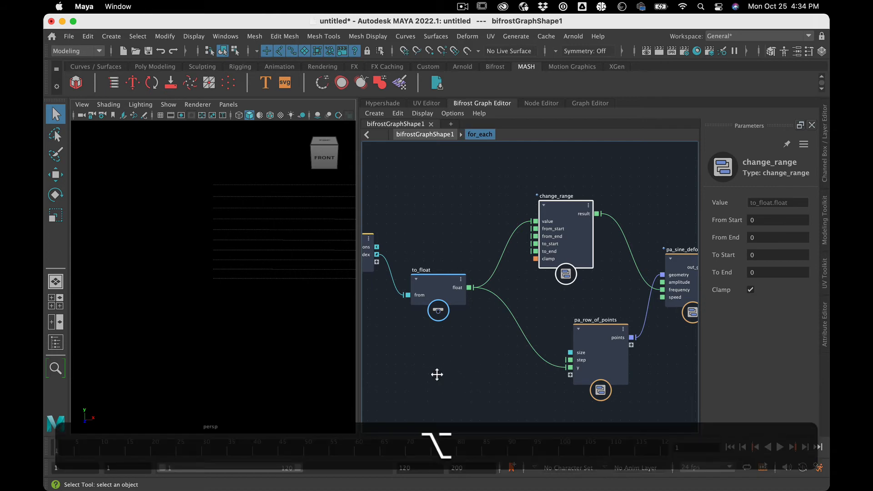
Try to connect the input node's max_iterations directly to change_range's from_end.
{"action": "middle_click_drag", "start_coordinate": [436, 373], "coordinate": [505, 378], "text": "alt"}
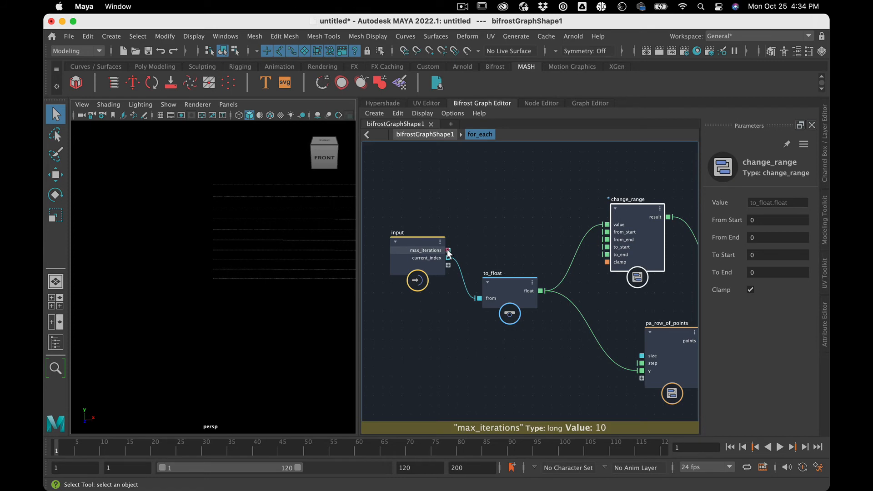
{"action": "left_click_drag", "start_coordinate": [448, 251], "coordinate": [616, 239]}
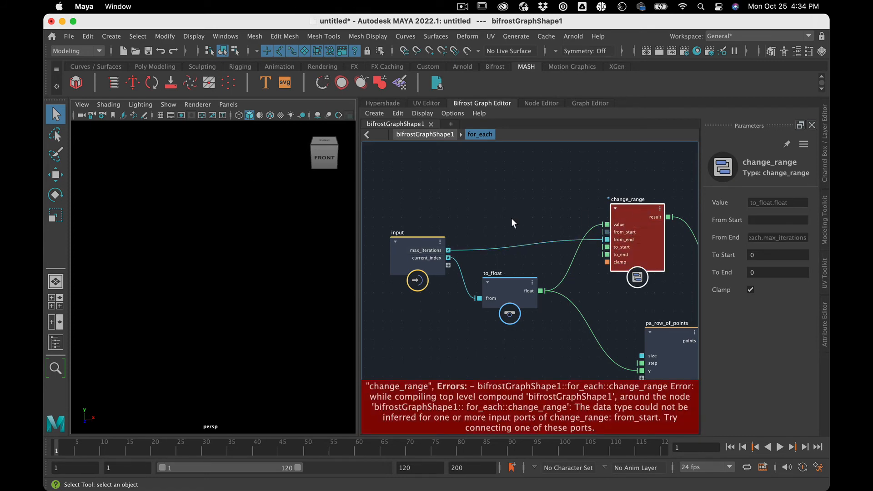
{"action": "left_click", "coordinate": [512, 250]}
{"action": "key", "text": "BackSpace"}
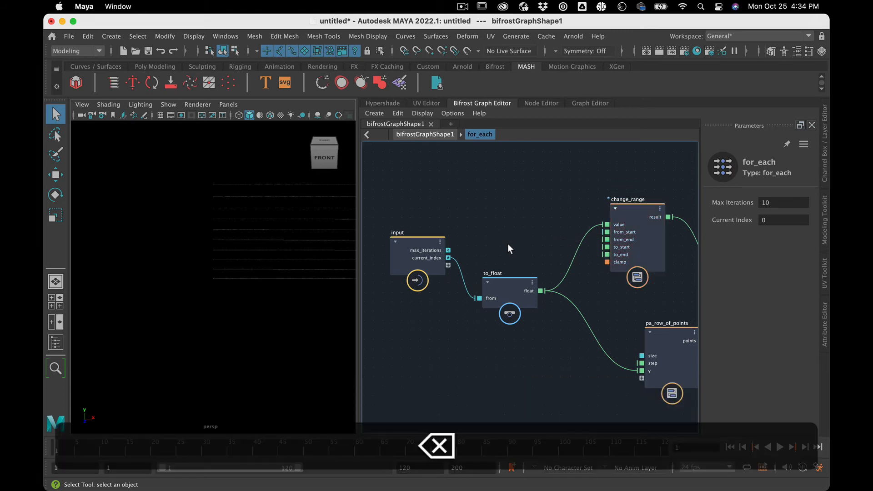
Add a second to_float node above the first and route max_iterations through it into change_range's from_end.
{"action": "key", "text": "Tab"}
{"action": "type", "text": "to"}
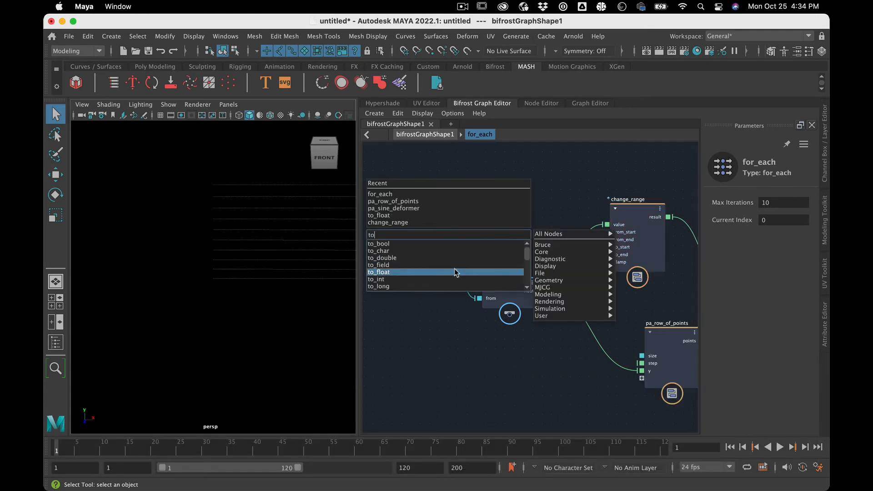
{"action": "left_click", "coordinate": [454, 271]}
{"action": "left_click_drag", "start_coordinate": [522, 227], "coordinate": [526, 224]}
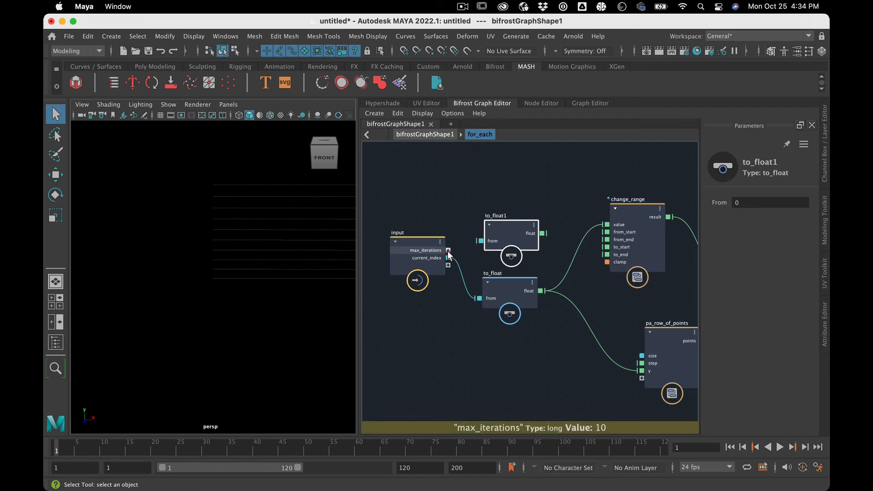
{"action": "left_click_drag", "start_coordinate": [447, 250], "coordinate": [478, 242]}
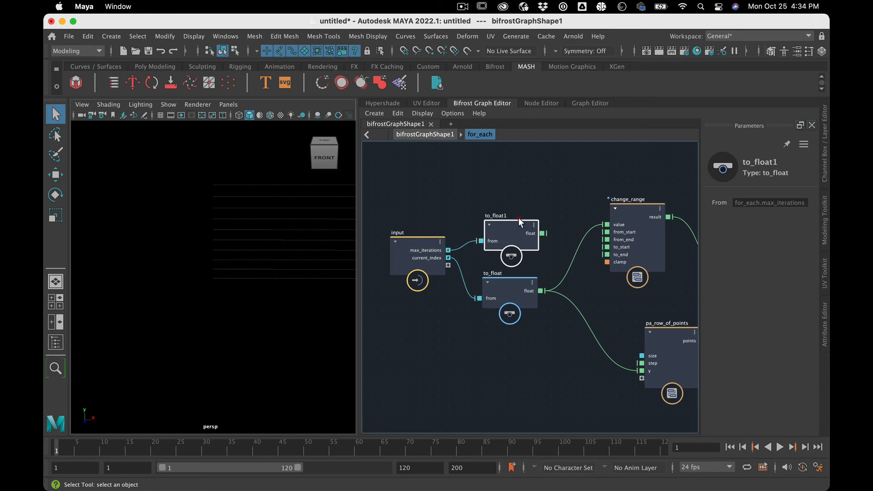
{"action": "left_click_drag", "start_coordinate": [514, 223], "coordinate": [614, 240]}
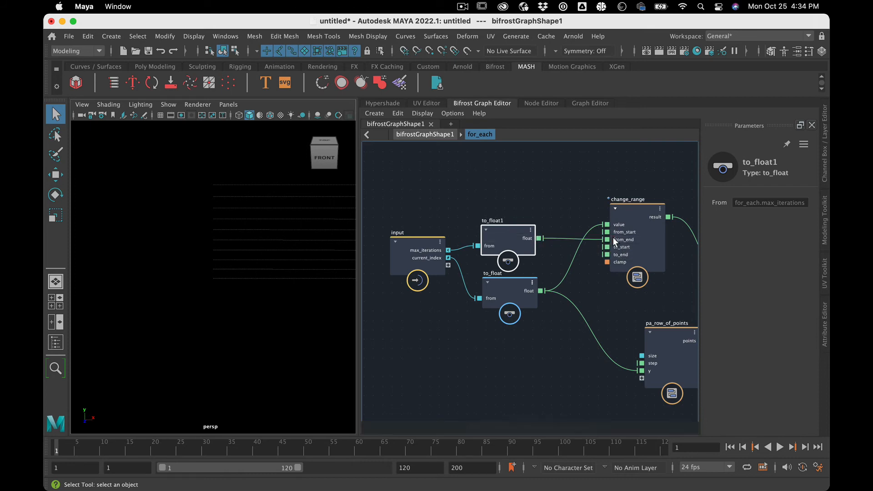
Set change_range's To End to 0.3461.
{"action": "left_click", "coordinate": [632, 210]}
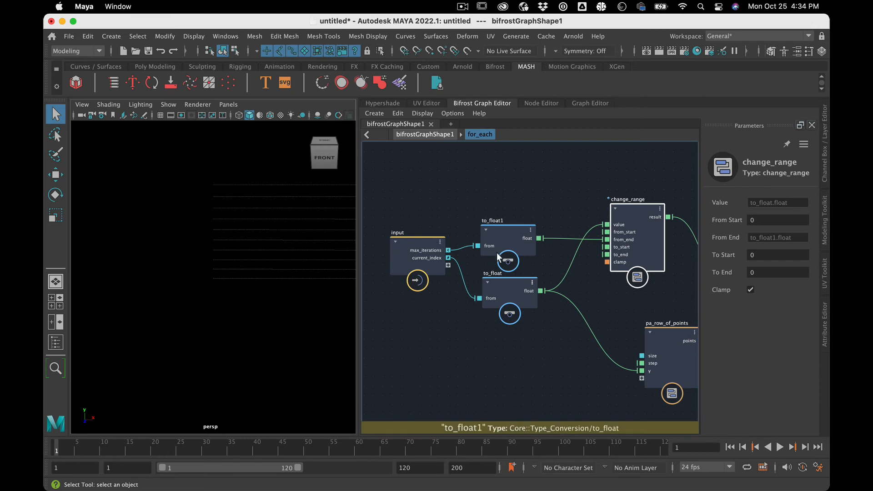
{"action": "right_click", "coordinate": [637, 253]}
{"action": "left_click", "coordinate": [628, 253]}
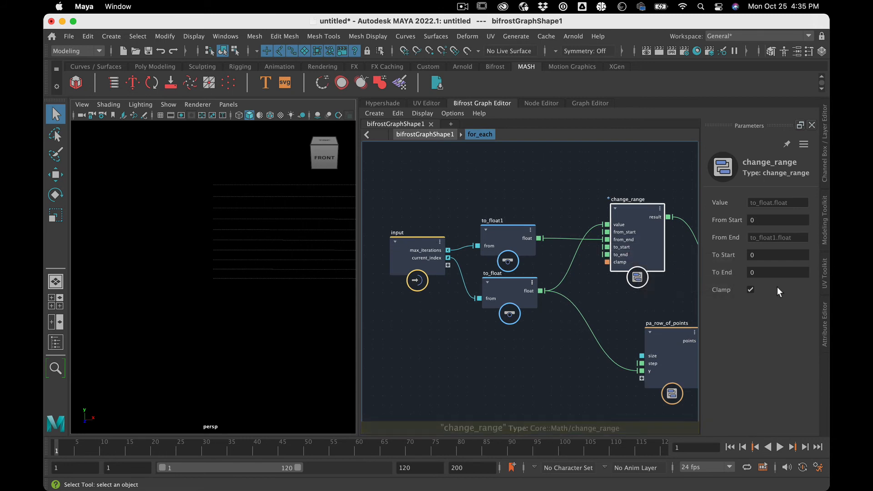
{"action": "left_click_drag", "start_coordinate": [758, 274], "coordinate": [358, 223]}
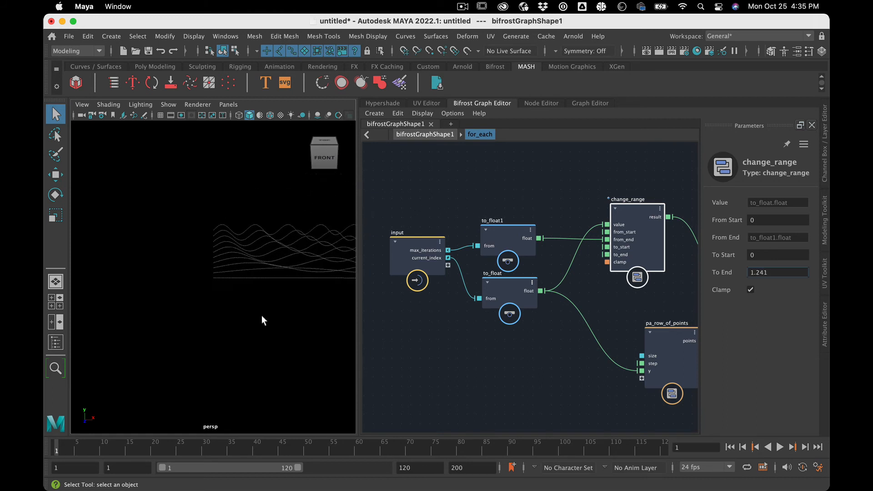
{"action": "middle_click_drag", "start_coordinate": [259, 314], "coordinate": [88, 363], "text": "alt"}
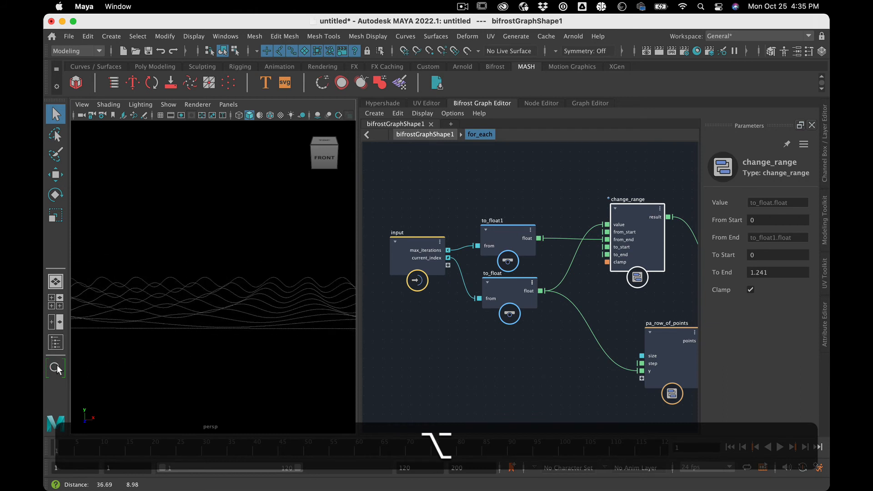
{"action": "middle_click_drag", "start_coordinate": [260, 384], "coordinate": [239, 378], "text": "alt"}
{"action": "scroll", "coordinate": [219, 376], "scroll_direction": "down", "scroll_amount": 3}
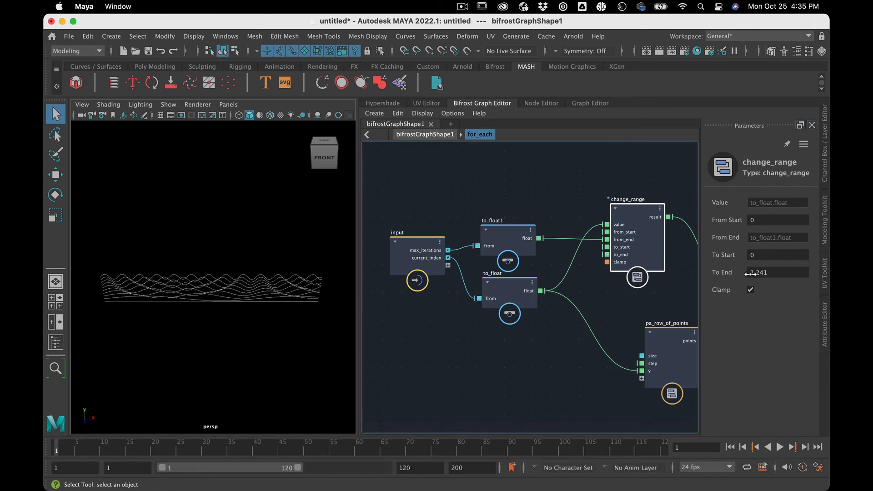
{"action": "left_click_drag", "start_coordinate": [756, 272], "coordinate": [721, 262]}
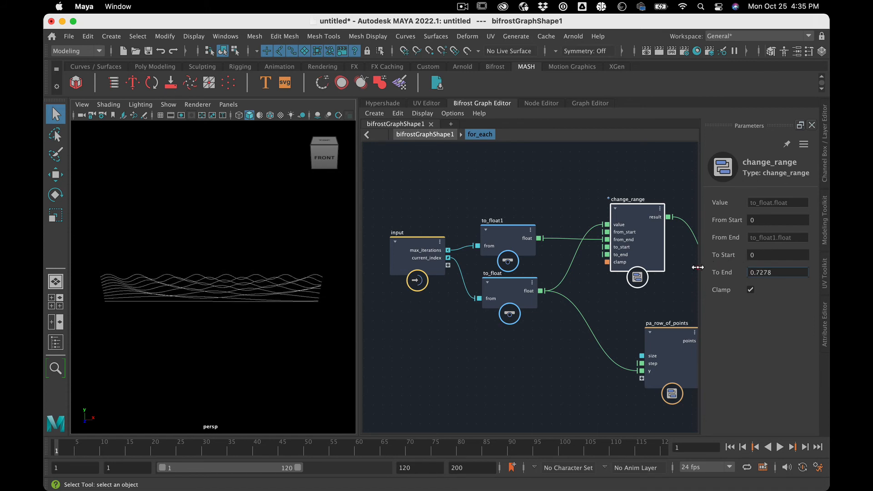
{"action": "left_click_drag", "start_coordinate": [697, 267], "coordinate": [617, 275]}
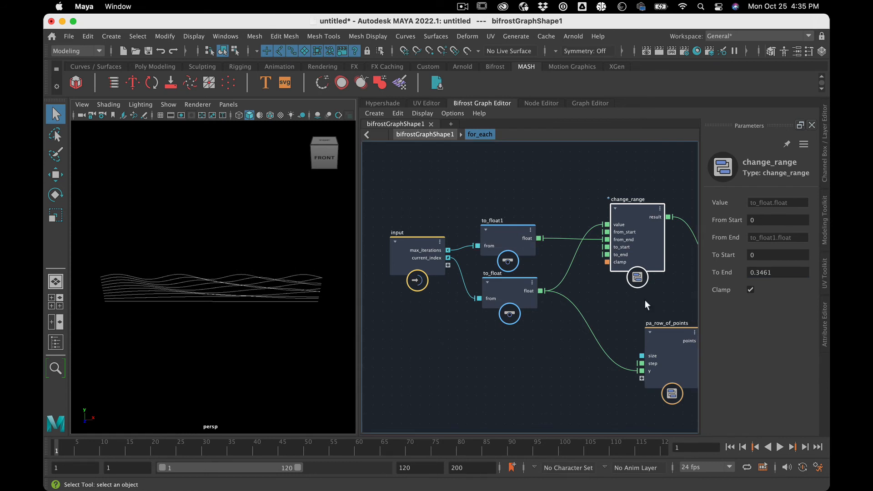
Set pa_row_of_points' Size to 392 and its Step to 0.08758.
{"action": "left_click", "coordinate": [669, 334]}
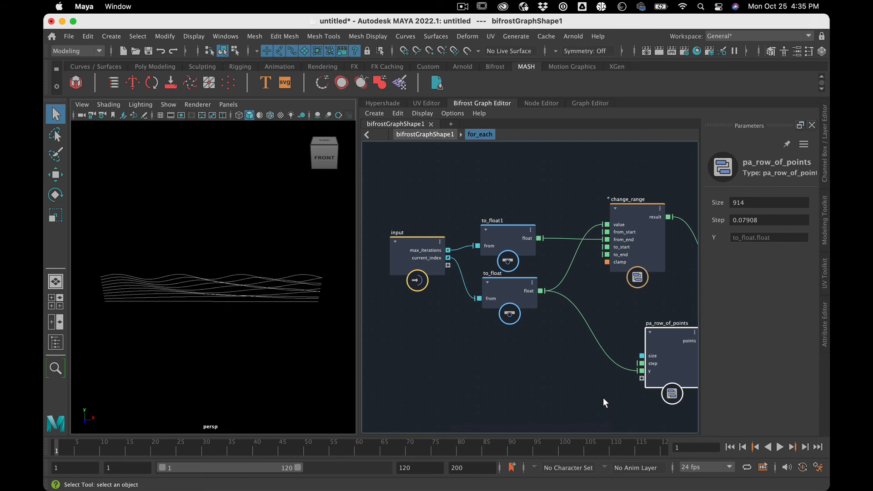
{"action": "middle_click_drag", "start_coordinate": [603, 398], "coordinate": [470, 383], "text": "alt"}
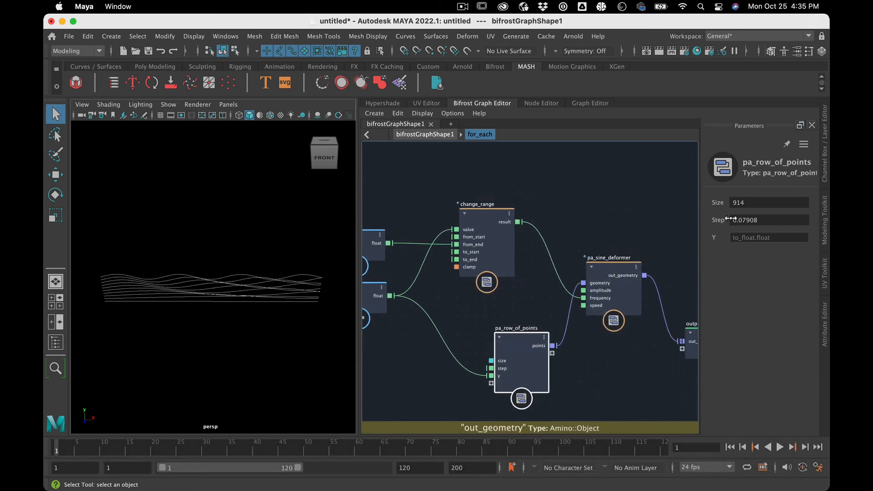
{"action": "double_click", "coordinate": [741, 203]}
{"action": "type", "text": "408"}
{"action": "key", "text": "Return"}
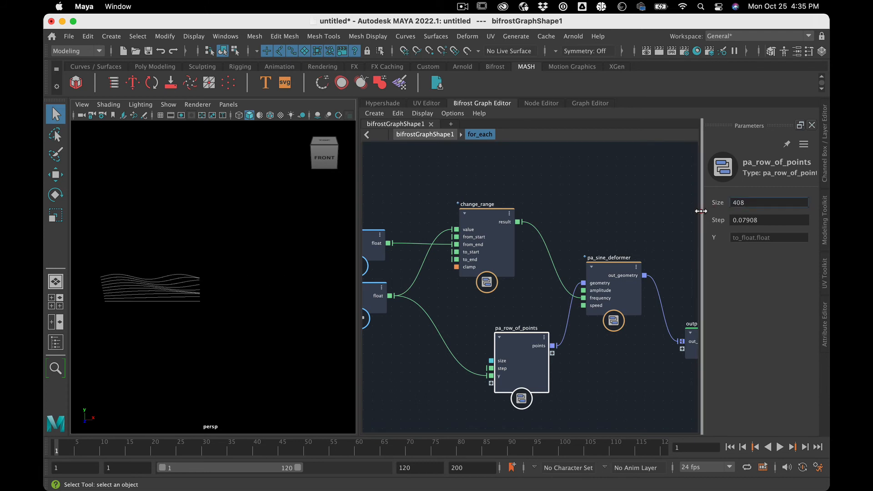
{"action": "type", "text": "315"}
{"action": "key", "text": "Return"}
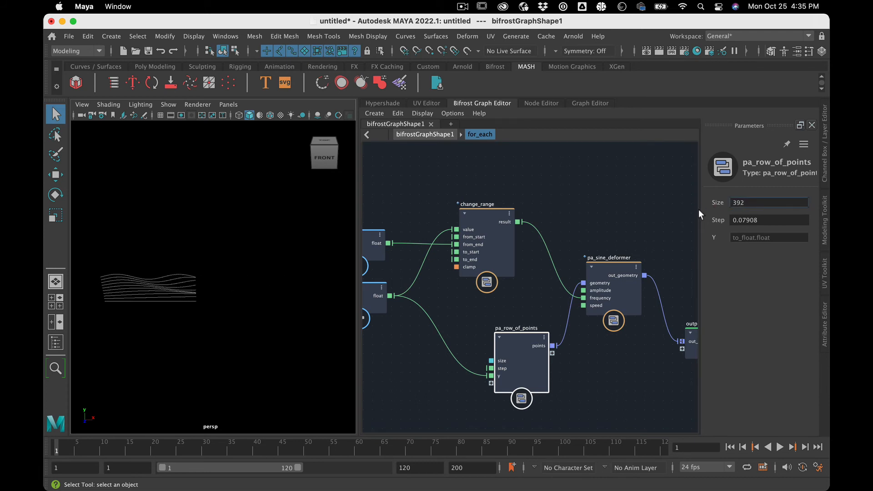
{"action": "mouse_move", "coordinate": [746, 221]}
{"action": "left_mouse_down"}
{"action": "mouse_move", "coordinate": [700, 224]}
{"action": "mouse_move", "coordinate": [751, 223]}
{"action": "left_mouse_up"}
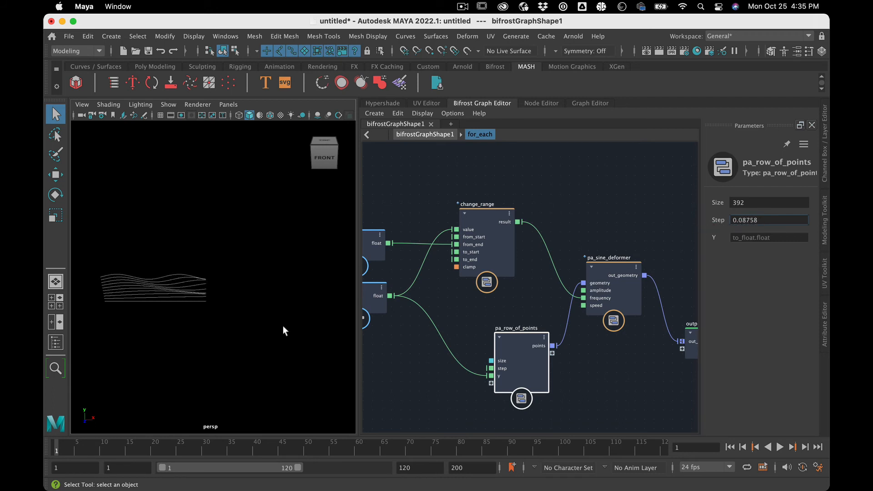
Set pa_sine_deformer's Amplitude to 0.5692 and return from the for_each compound to the top-level bifrostGraphShape1 graph.
{"action": "right_click_drag", "start_coordinate": [224, 341], "coordinate": [344, 360], "text": "alt"}
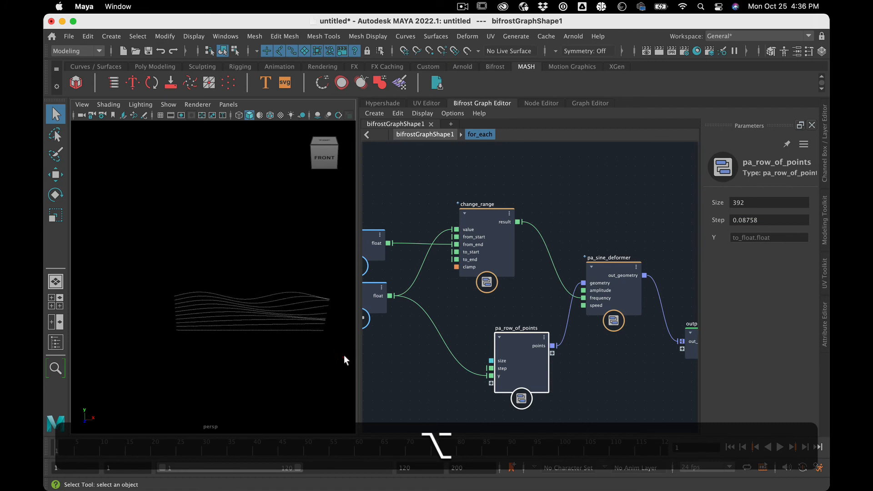
{"action": "mouse_move", "coordinate": [298, 352]}
{"action": "left_mouse_down", "text": "alt"}
{"action": "mouse_move", "coordinate": [298, 330]}
{"action": "mouse_move", "coordinate": [300, 337]}
{"action": "left_mouse_up", "text": "alt"}
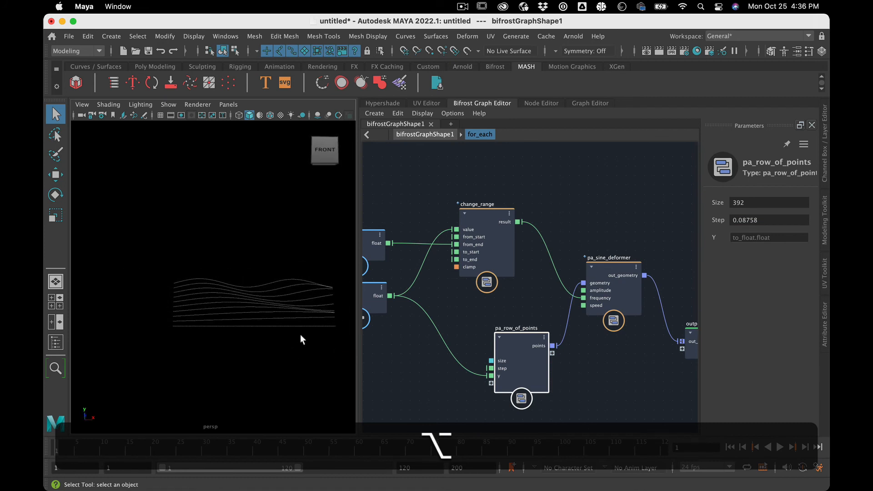
{"action": "left_click", "coordinate": [617, 265]}
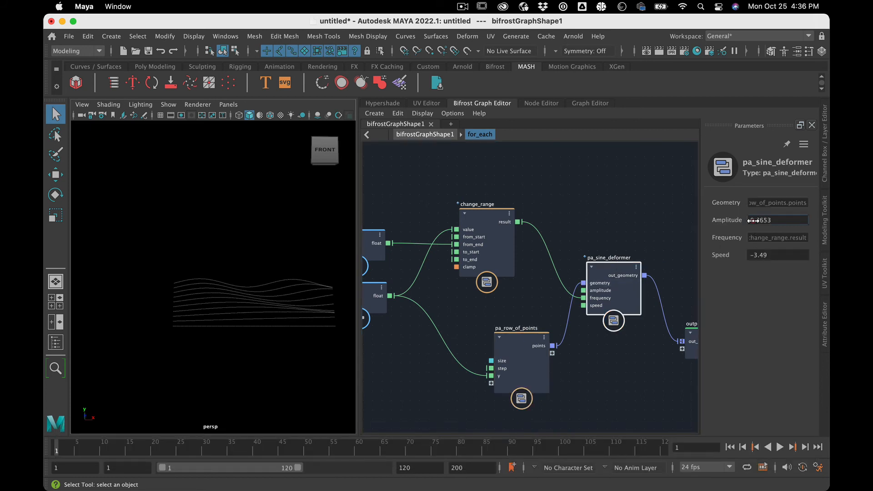
{"action": "left_click_drag", "start_coordinate": [739, 223], "coordinate": [716, 227]}
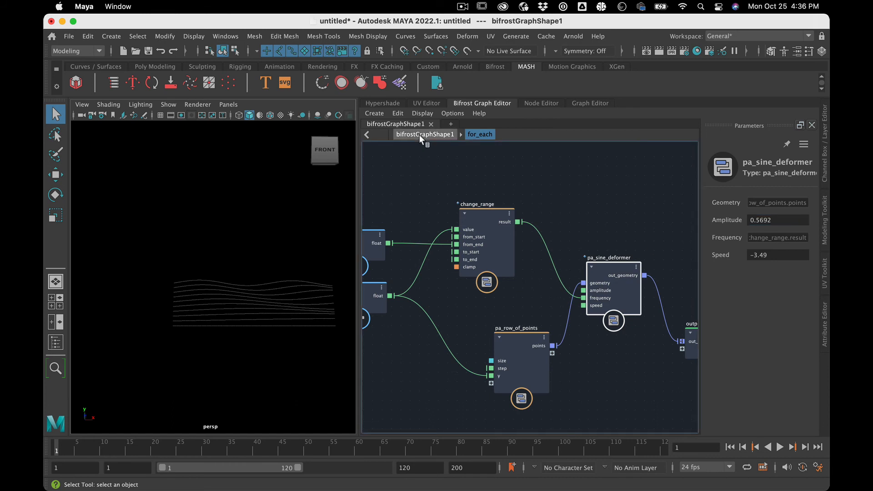
{"action": "middle_click_drag", "start_coordinate": [222, 335], "coordinate": [197, 349], "text": "alt"}
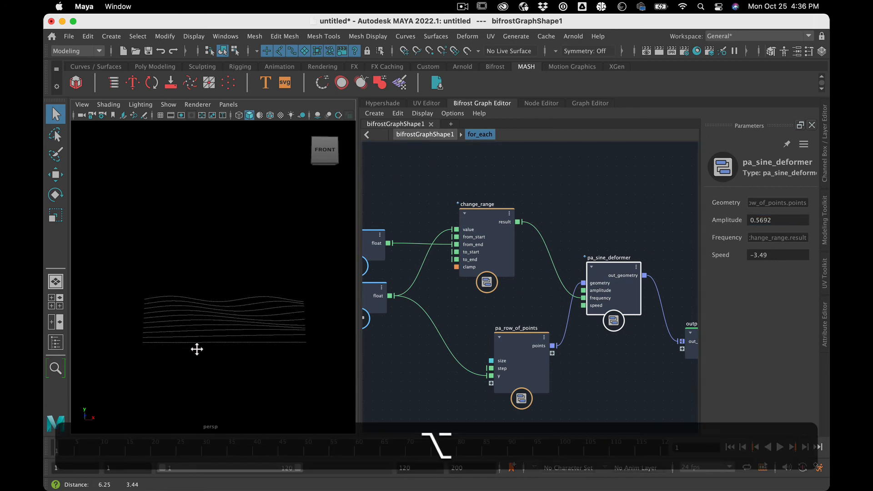
{"action": "left_click", "coordinate": [368, 135]}
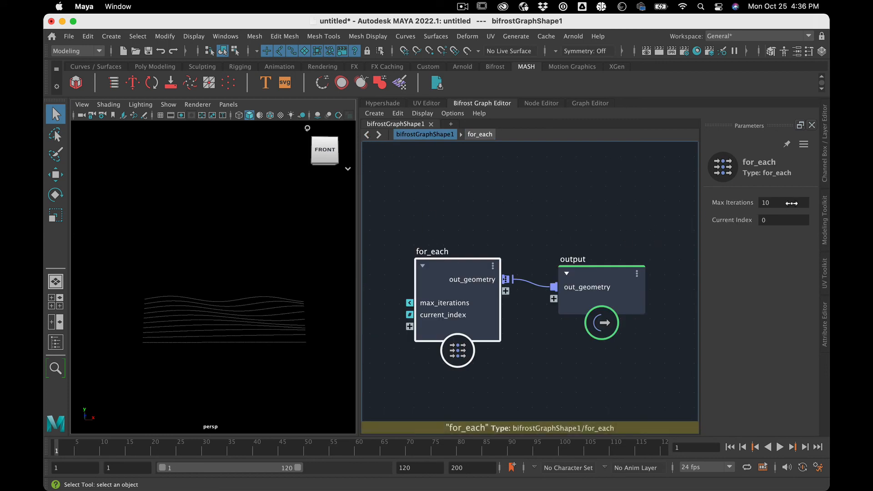
Set for_each's Max Iterations to 18, and inside the compound set change_range's To End to 0.8839.
{"action": "left_click_drag", "start_coordinate": [772, 203], "coordinate": [810, 199]}
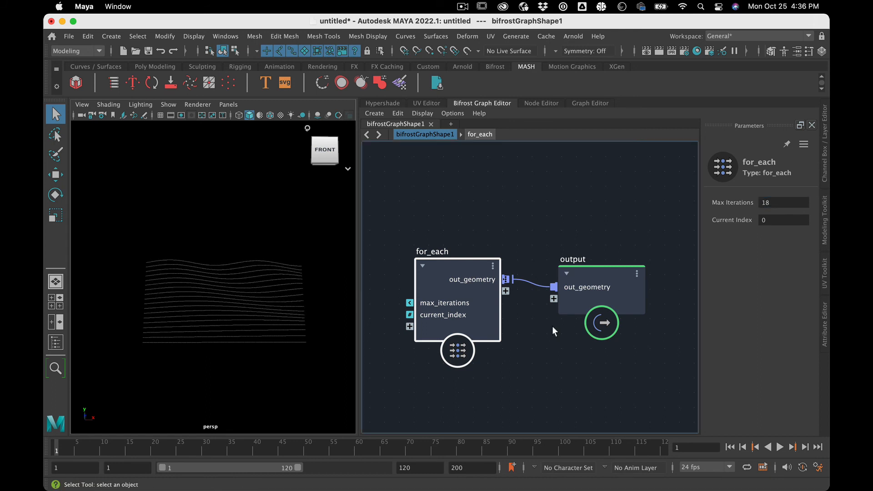
{"action": "double_click", "coordinate": [456, 272]}
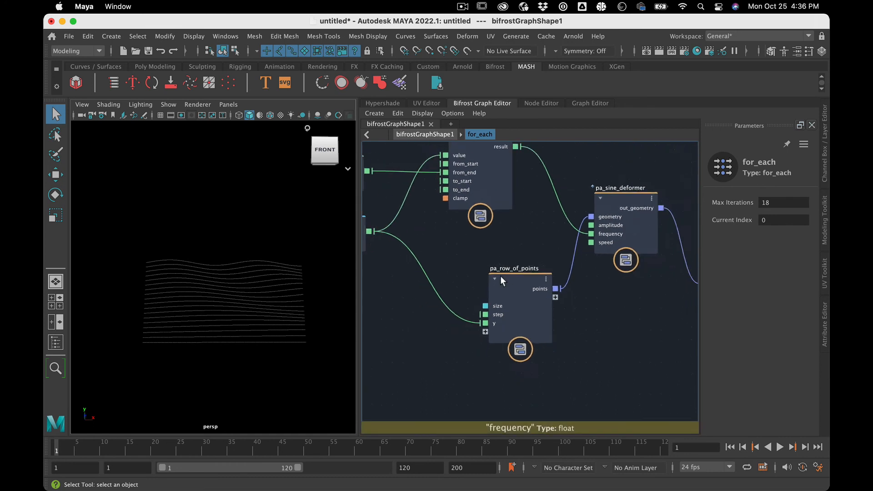
{"action": "middle_click_drag", "start_coordinate": [503, 263], "coordinate": [502, 338], "text": "alt"}
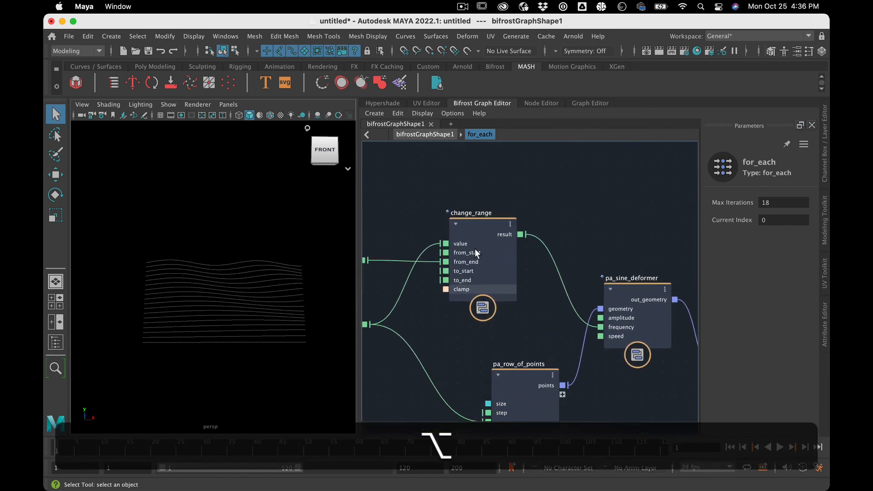
{"action": "left_click", "coordinate": [479, 220]}
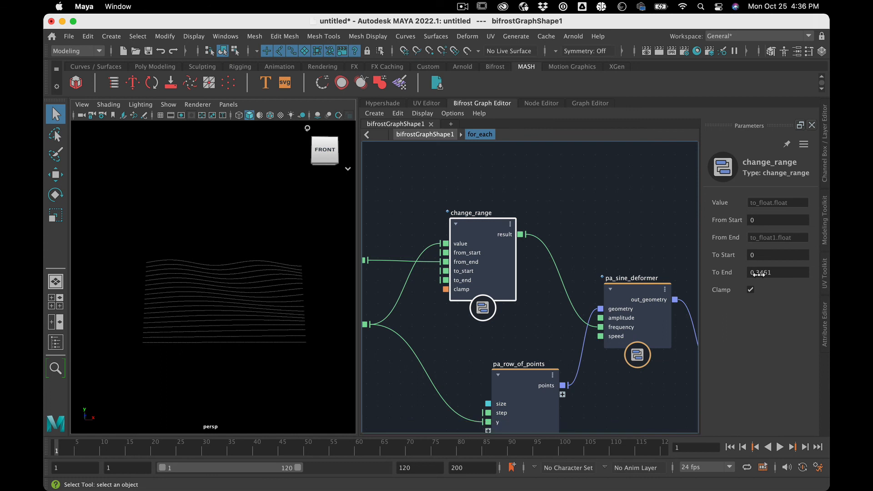
{"action": "left_click_drag", "start_coordinate": [759, 274], "coordinate": [44, 370]}
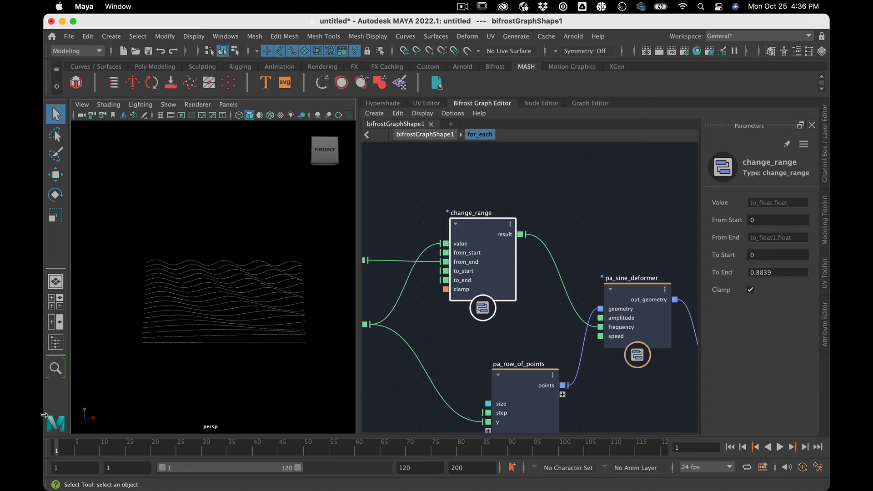
Switch the viewport from perspective to the orthographic front -Z view and frame all the deformed rows.
{"action": "key", "text": "alt"}
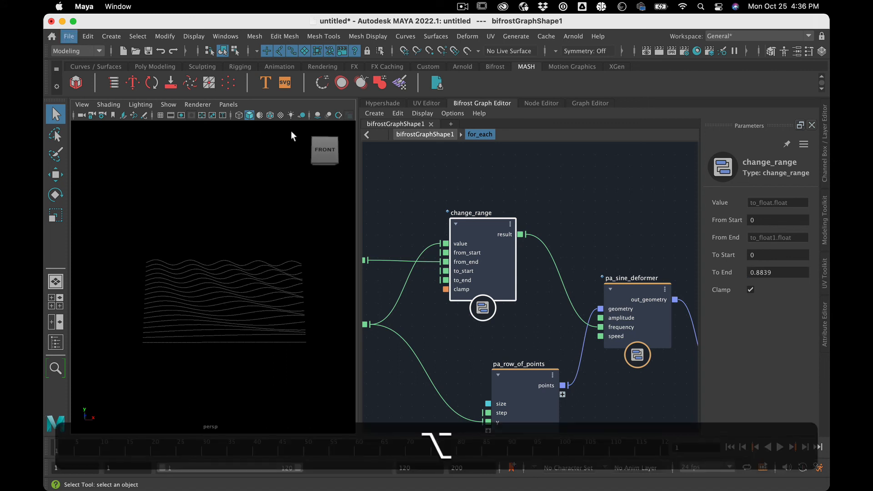
{"action": "left_click", "coordinate": [229, 104]}
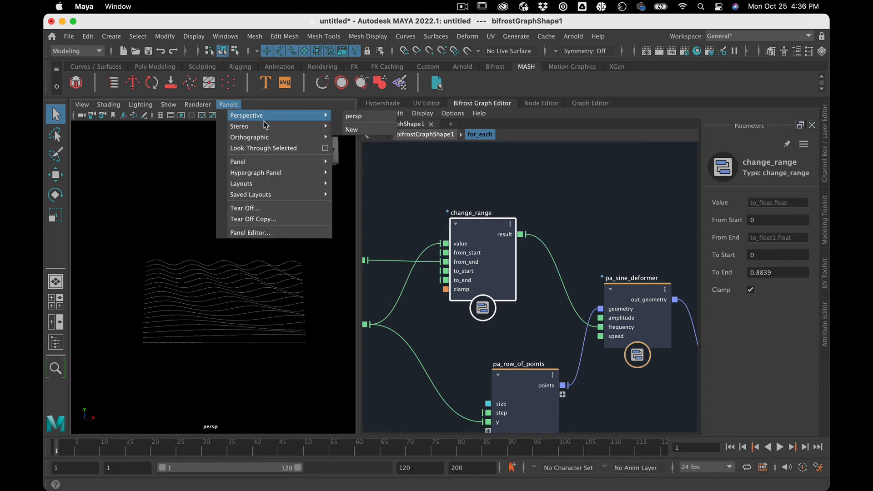
{"action": "mouse_move", "coordinate": [260, 136]}
{"action": "left_click", "coordinate": [363, 138]}
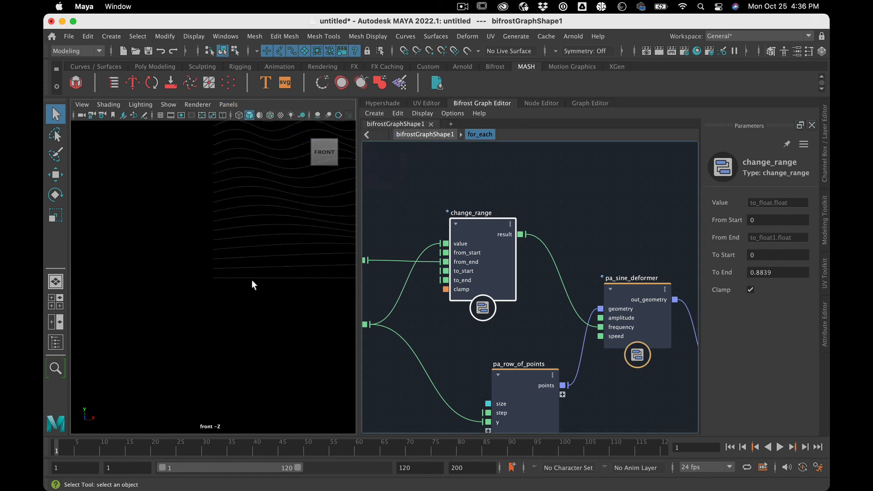
{"action": "middle_click_drag", "start_coordinate": [252, 280], "coordinate": [159, 319], "text": "alt"}
{"action": "scroll", "coordinate": [159, 320], "scroll_direction": "up", "scroll_amount": 3}
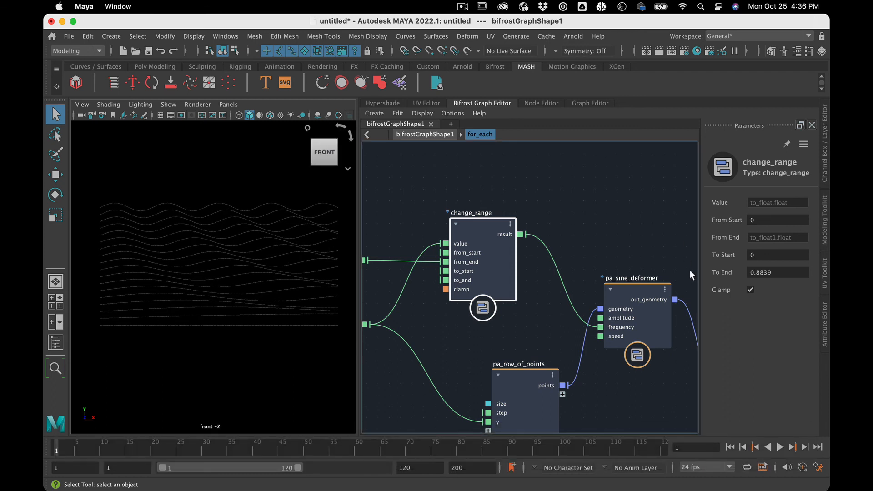
Reduce pa_row_of_points' Size to 266 and centre the shortened rows in the front view.
{"action": "left_click", "coordinate": [516, 378]}
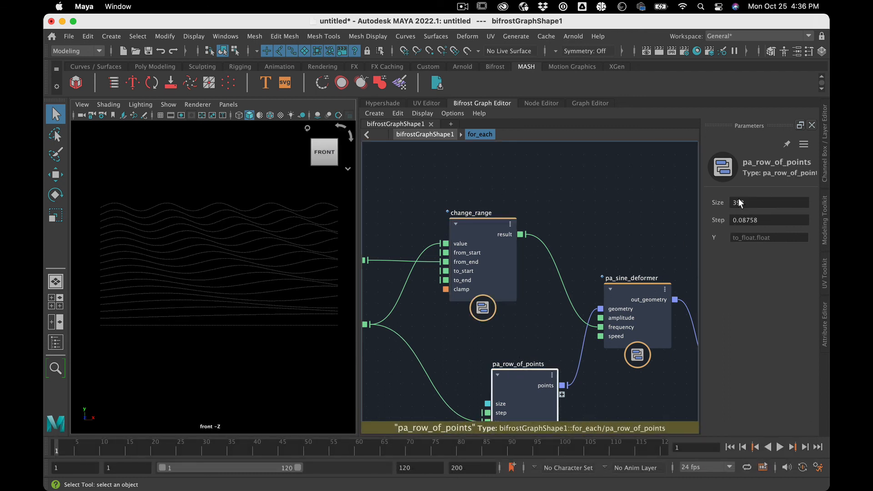
{"action": "left_click_drag", "start_coordinate": [727, 202], "coordinate": [695, 205]}
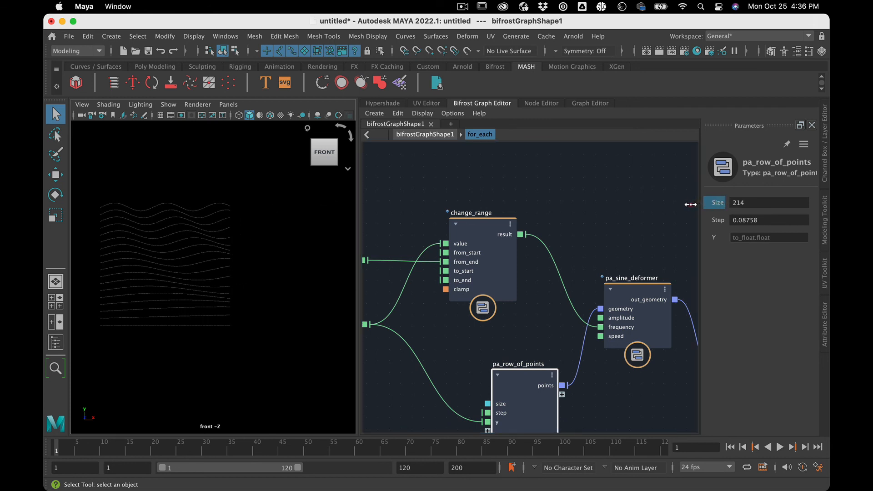
{"action": "middle_click_drag", "start_coordinate": [176, 375], "coordinate": [227, 376], "text": "alt"}
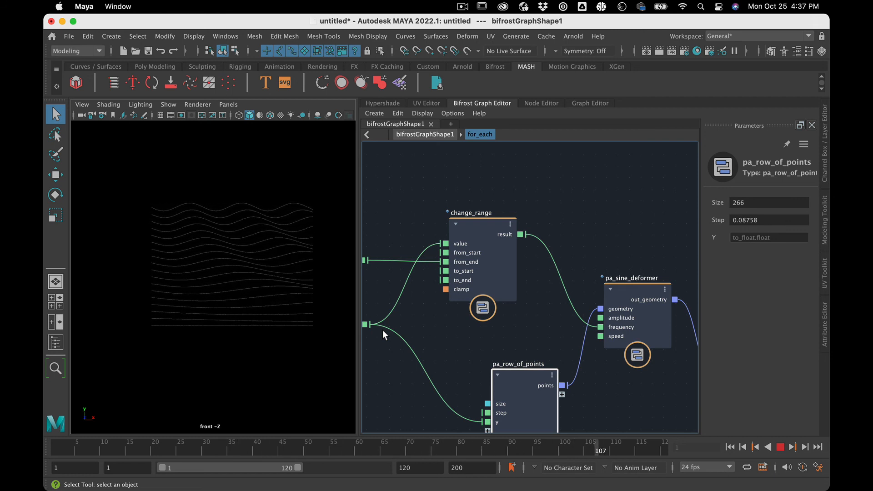
{"action": "left_click", "coordinate": [461, 6]}
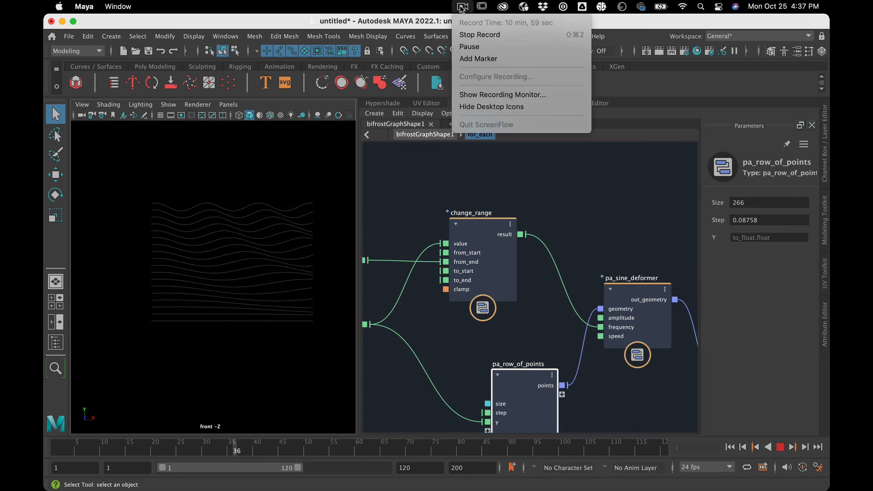